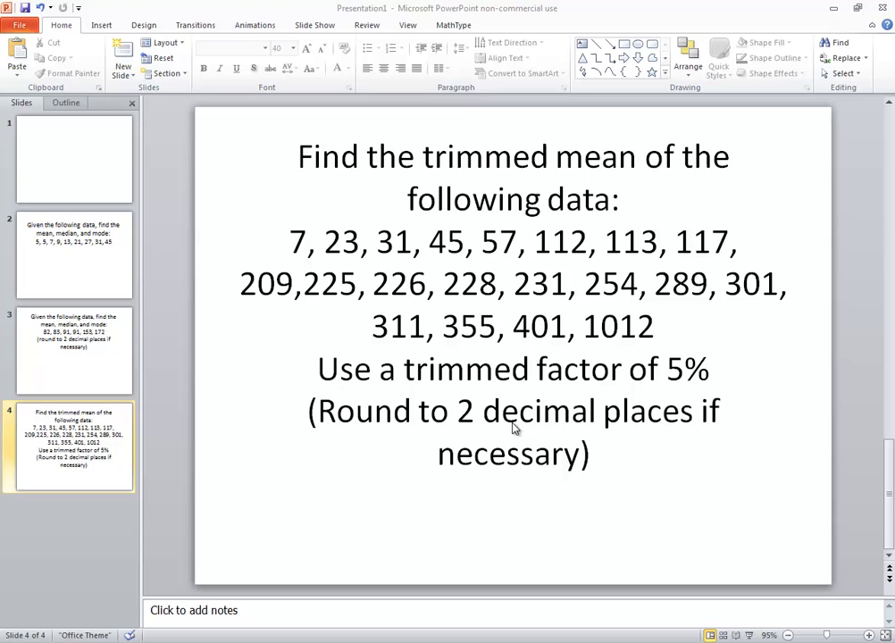
# Switch from the PowerPoint problem slide to the CourseSmart textbook's 5% trimmed mean page in Chrome.
pyautogui.moveTo(715, 642)
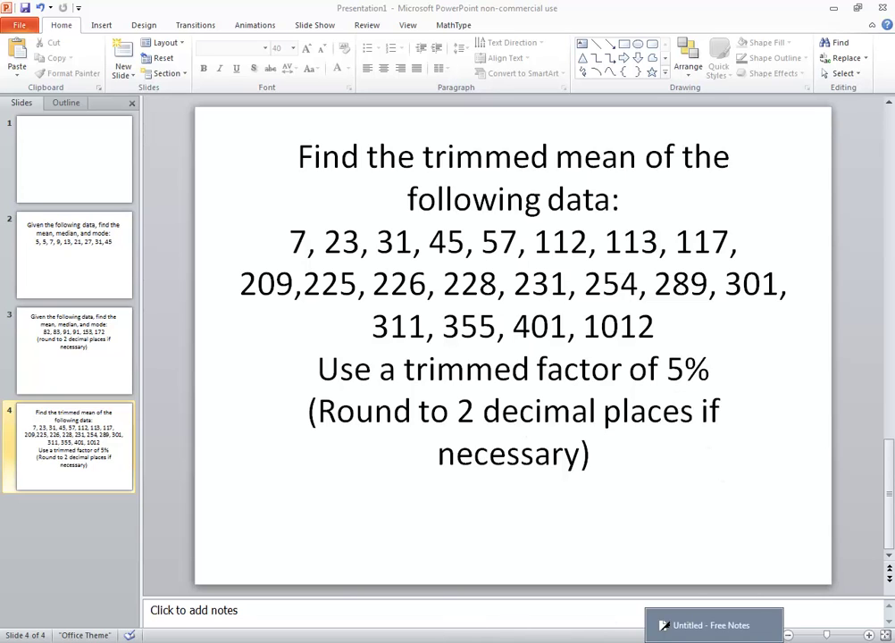
pyautogui.moveTo(429, 642)
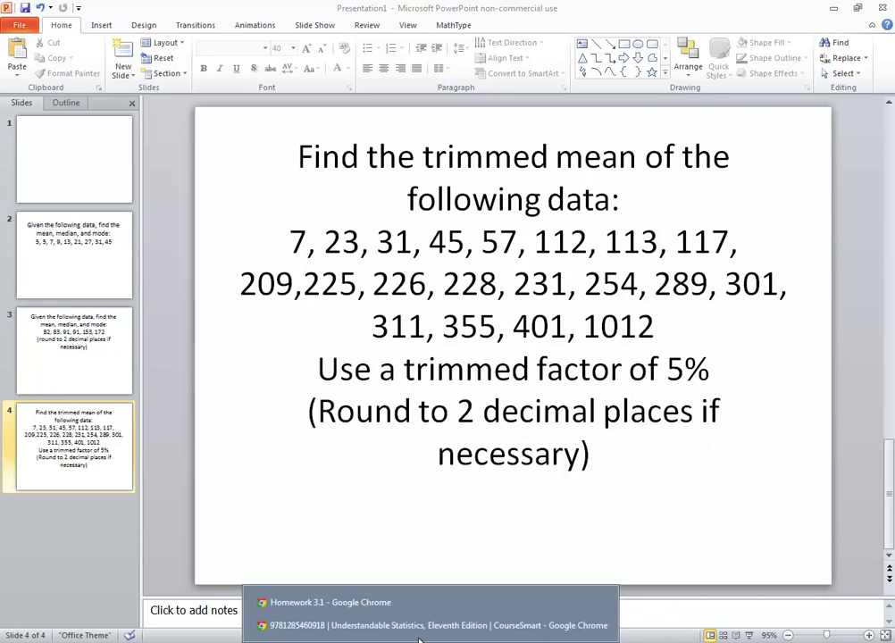
pyautogui.click(410, 628)
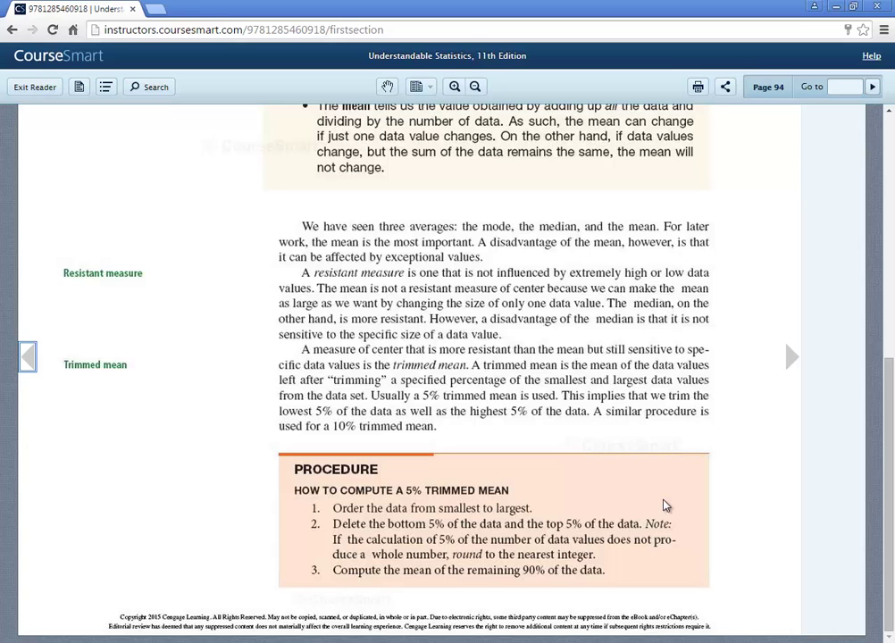
# Compare the textbook's trimmed-mean procedure with the problem slide, then bring up the blank Free Notes page.
pyautogui.hotkey('alt', 'Tab')
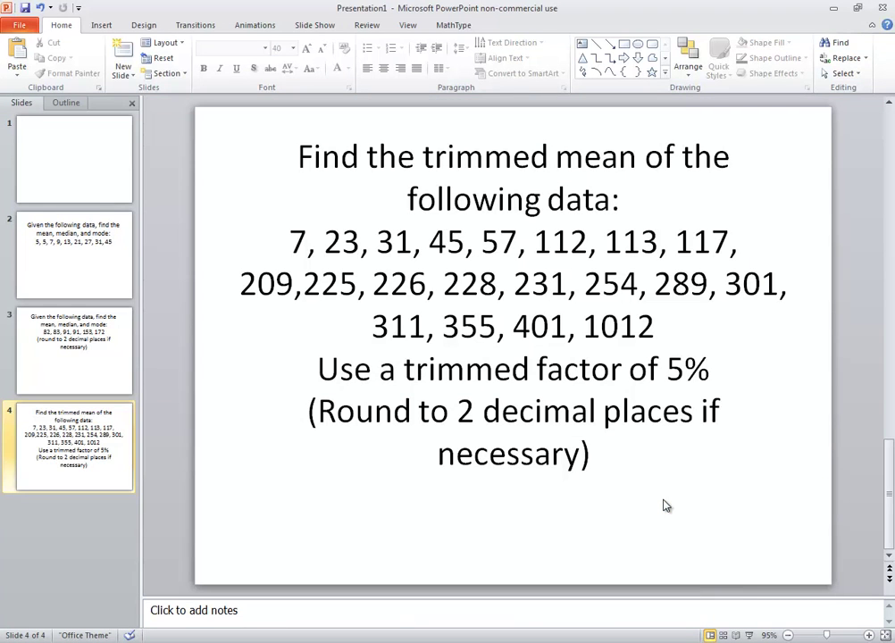
pyautogui.hotkey('alt', 'Tab')
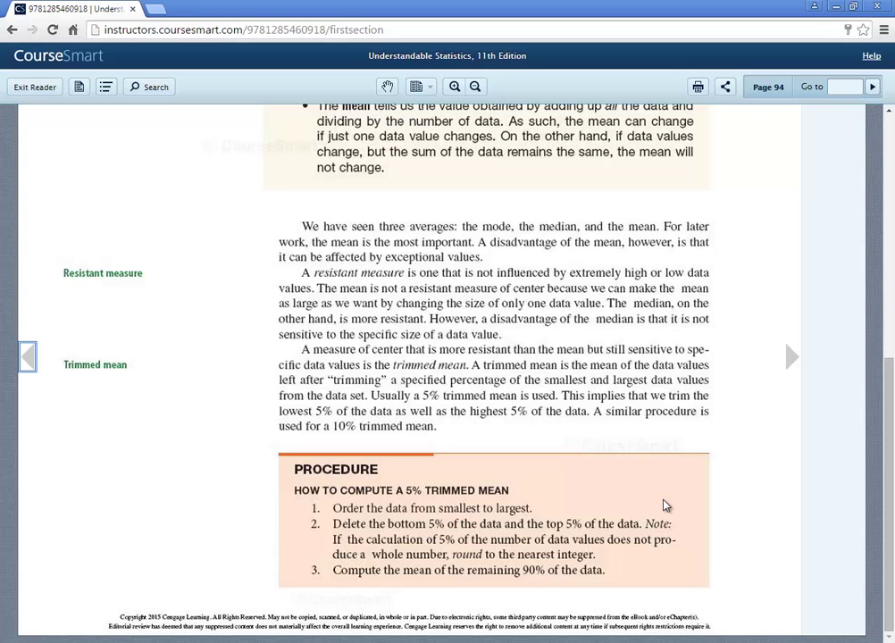
pyautogui.hotkey('alt', 'Tab')
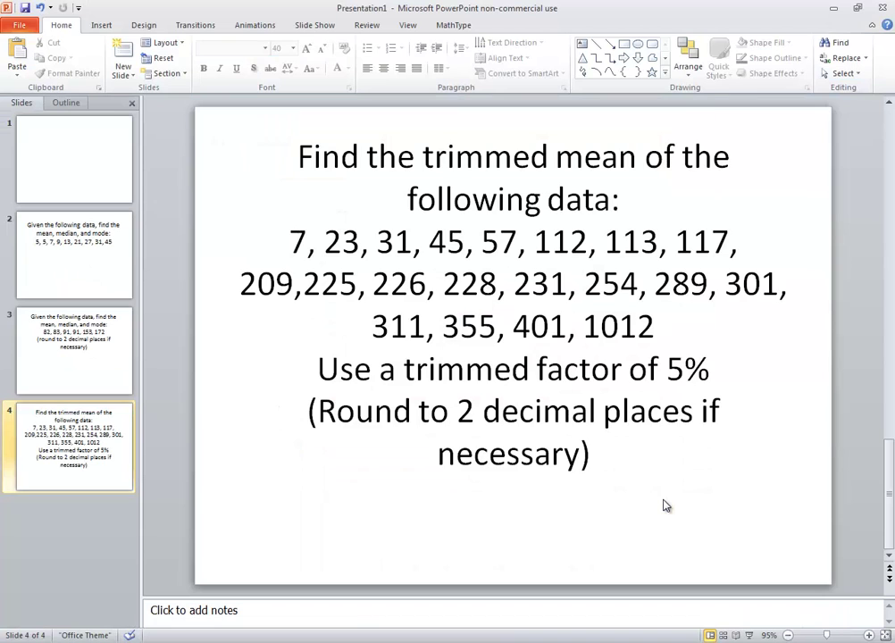
pyautogui.hotkey('alt', 'Tab')
pyautogui.hotkey('alt', 'Tab')
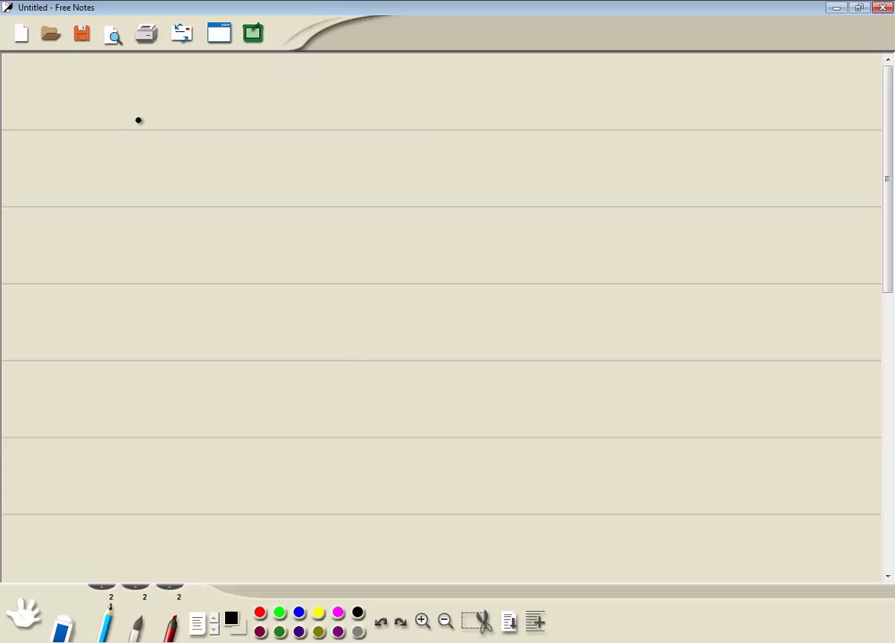
# Handwrite 20(5%) = 20(.05) = on the first three ruled lines.
pyautogui.moveTo(138, 118)
pyautogui.mouseDown()
pyautogui.moveTo(184, 140)
pyautogui.moveTo(209, 122)
pyautogui.moveTo(198, 123)
pyautogui.moveTo(201, 131)
pyautogui.moveTo(244, 141)
pyautogui.mouseUp()
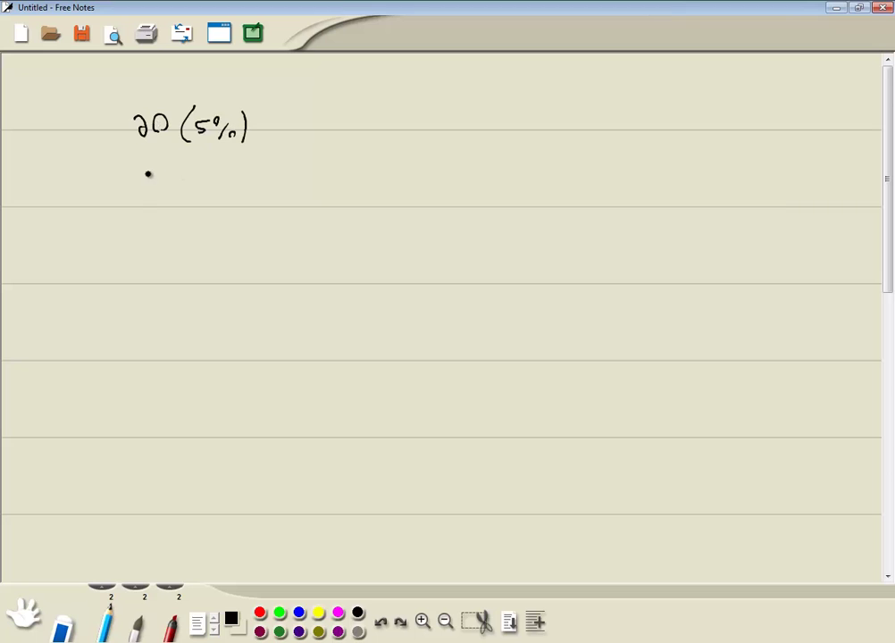
pyautogui.moveTo(148, 174); pyautogui.dragTo(186, 195)
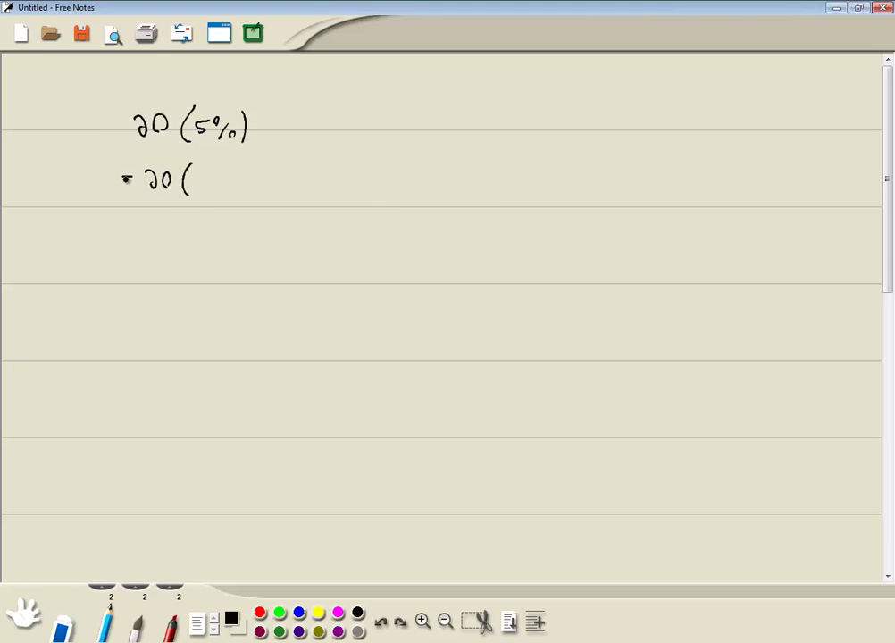
pyautogui.moveTo(122, 184); pyautogui.dragTo(133, 184)
pyautogui.moveTo(211, 176); pyautogui.dragTo(234, 193)
pyautogui.moveTo(124, 219); pyautogui.dragTo(134, 225)
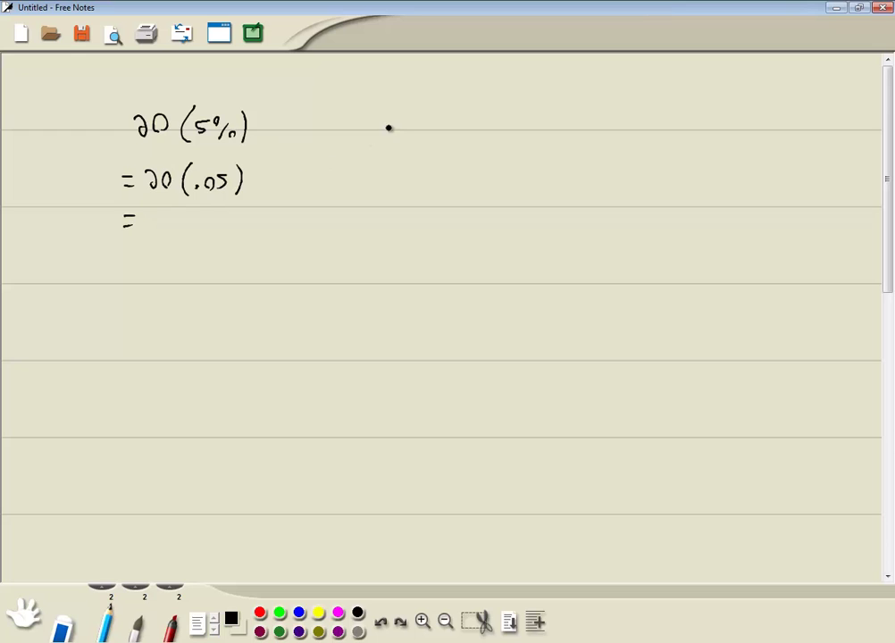
# Work 20 × .05 = 1.00 at the side, write and box the result 1, and return to the slide.
pyautogui.moveTo(388, 126)
pyautogui.mouseDown()
pyautogui.moveTo(396, 141)
pyautogui.moveTo(408, 125)
pyautogui.moveTo(401, 157)
pyautogui.mouseUp()
pyautogui.click(391, 162)
pyautogui.moveTo(418, 154)
pyautogui.mouseDown()
pyautogui.moveTo(424, 178)
pyautogui.moveTo(392, 191)
pyautogui.moveTo(402, 183)
pyautogui.mouseUp()
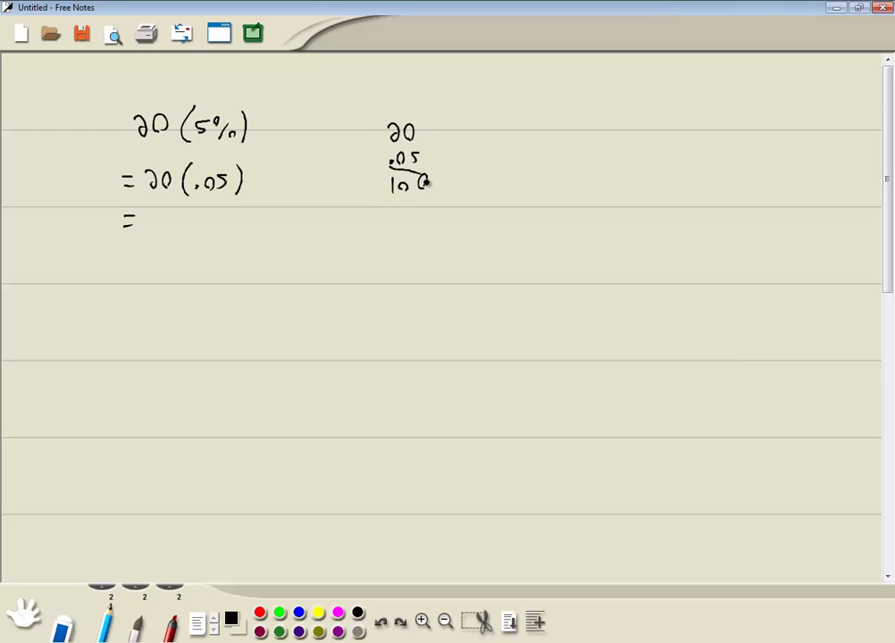
pyautogui.moveTo(156, 212)
pyautogui.mouseDown()
pyautogui.moveTo(163, 238)
pyautogui.moveTo(141, 238)
pyautogui.moveTo(141, 205)
pyautogui.moveTo(170, 202)
pyautogui.moveTo(176, 239)
pyautogui.mouseUp()
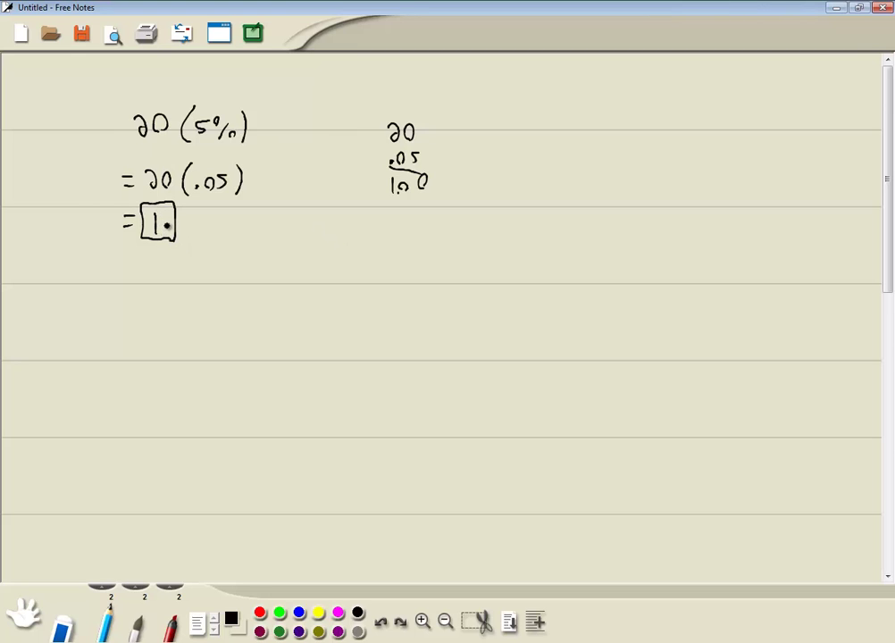
pyautogui.hotkey('alt', 'Tab')
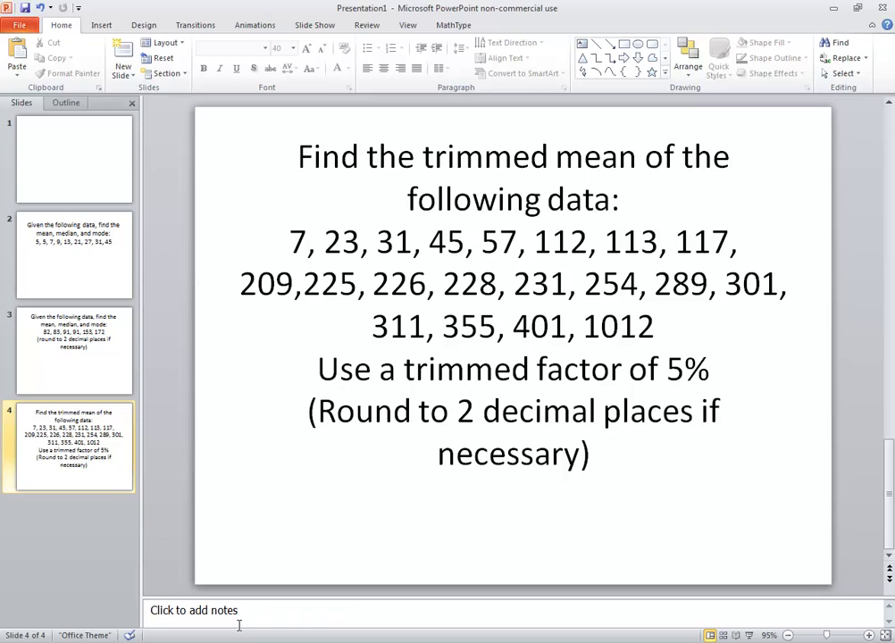
# Clear the calculator screen, open the STAT list editor, and delete the six old values from L1.
pyautogui.hotkey('alt', 'Tab')
pyautogui.click(640, 633)
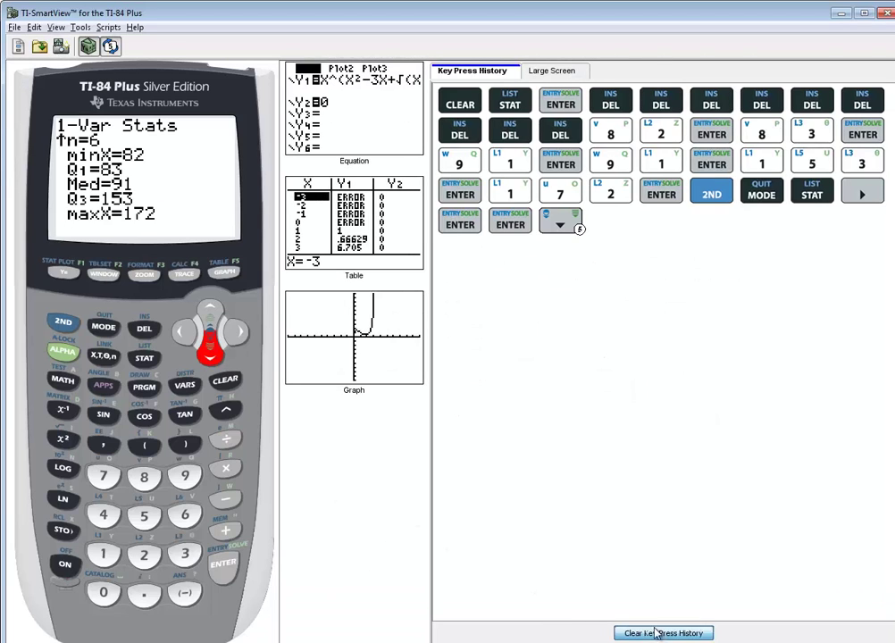
pyautogui.click(225, 379)
pyautogui.click(158, 357)
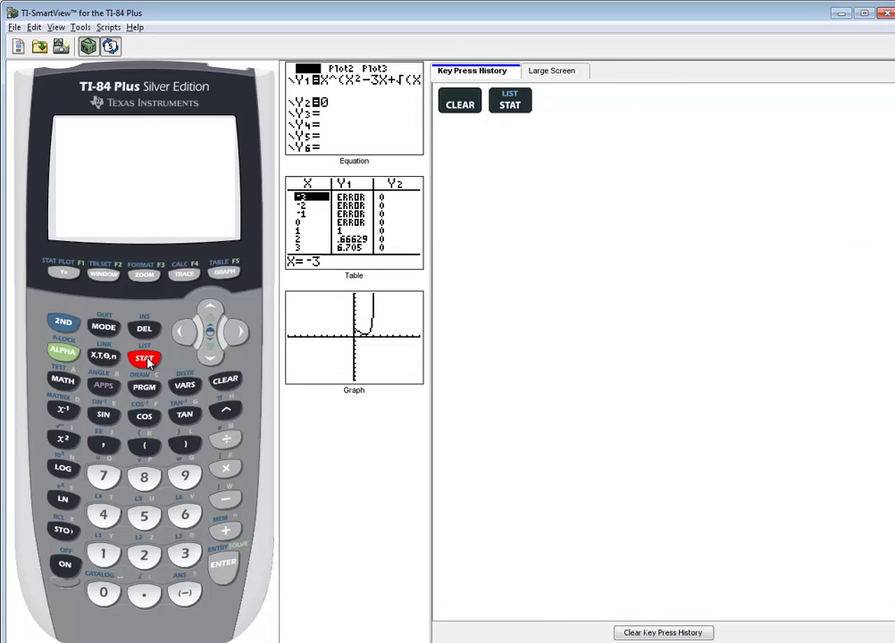
pyautogui.click(220, 572)
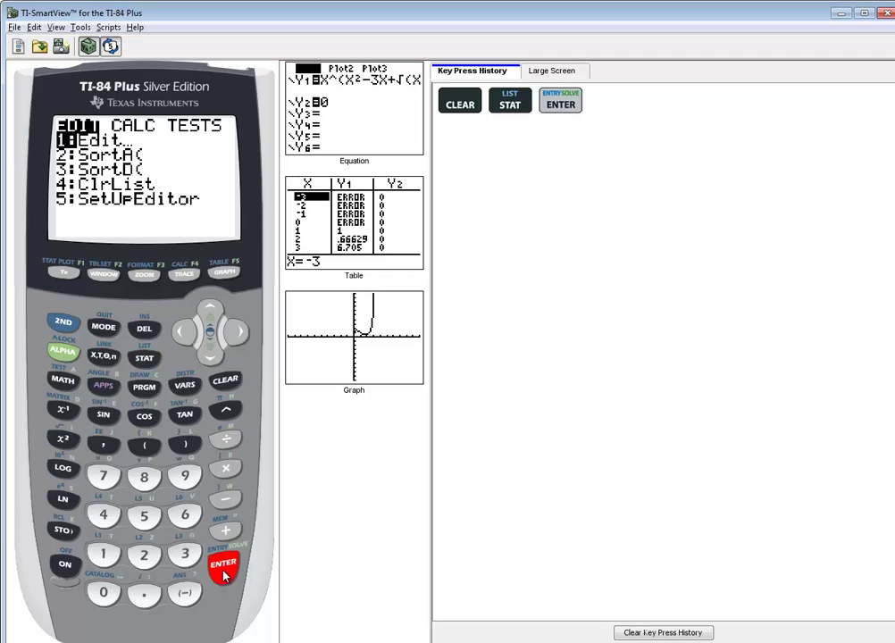
pyautogui.click(145, 329)
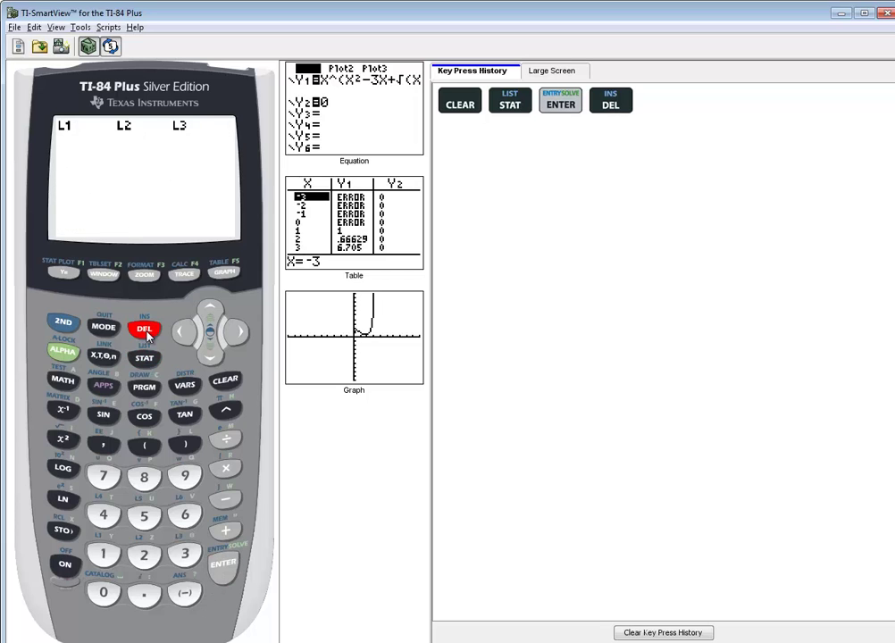
pyautogui.click(146, 329)
pyautogui.click(146, 330)
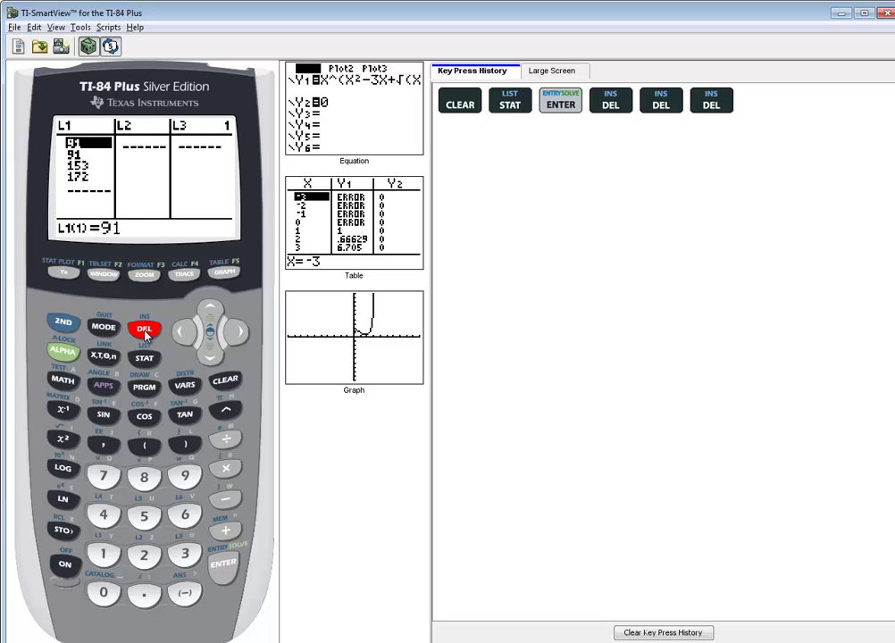
pyautogui.click(145, 330)
pyautogui.click(146, 330)
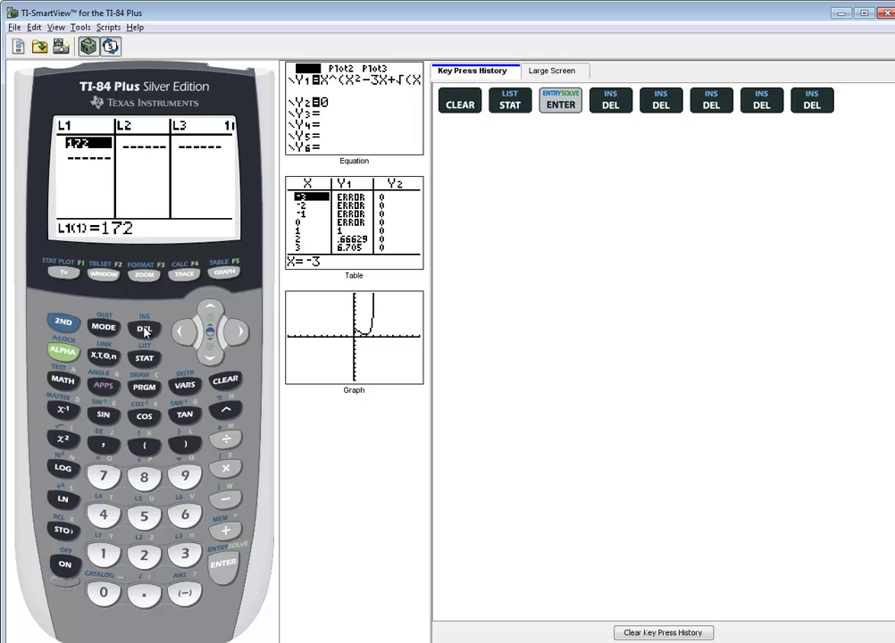
pyautogui.click(145, 330)
pyautogui.hotkey('alt', 'Tab')
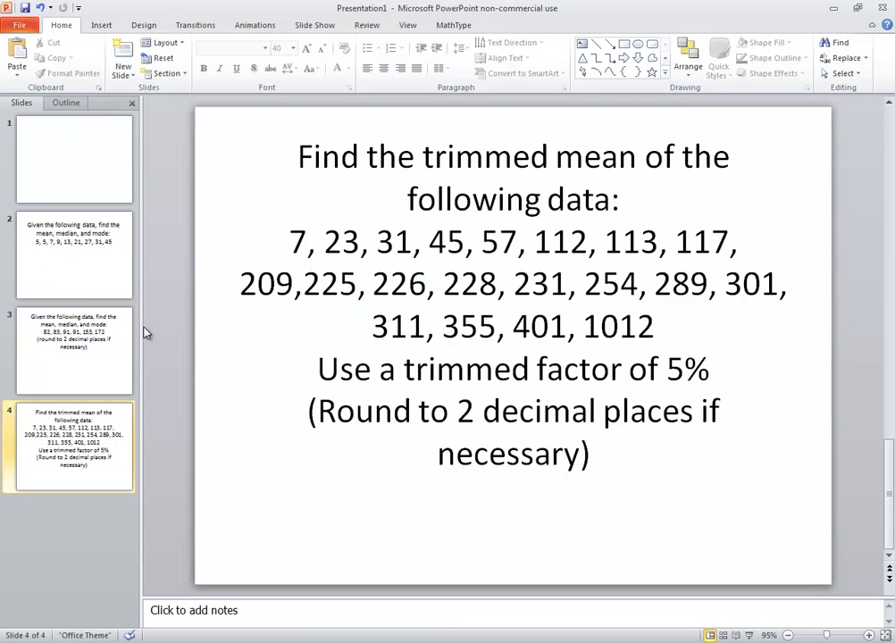
pyautogui.hotkey('alt', 'Tab')
# Enter 23, 31, 45 and 57 into L1.
pyautogui.click(144, 555)
pyautogui.click(185, 555)
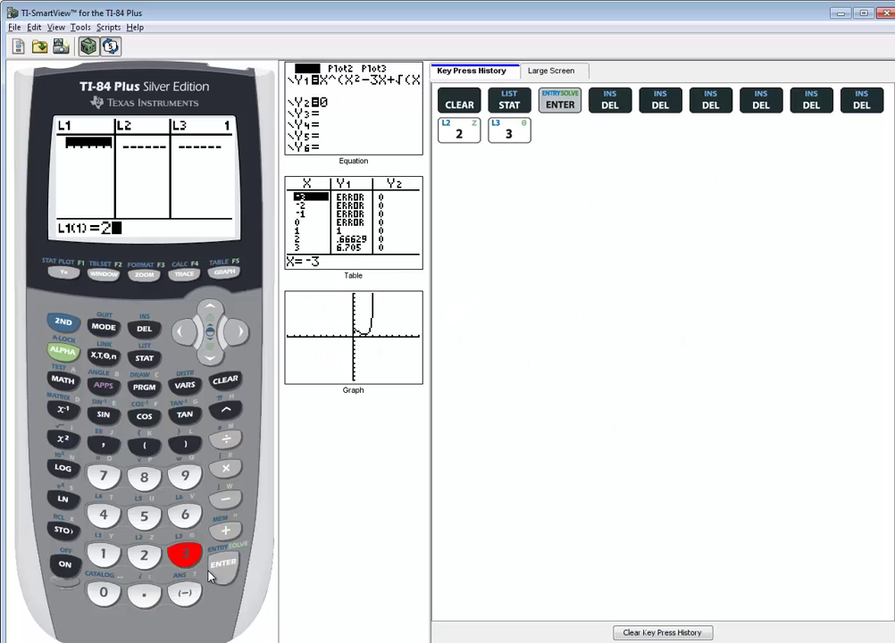
pyautogui.click(219, 568)
pyautogui.click(190, 561)
pyautogui.press('1')
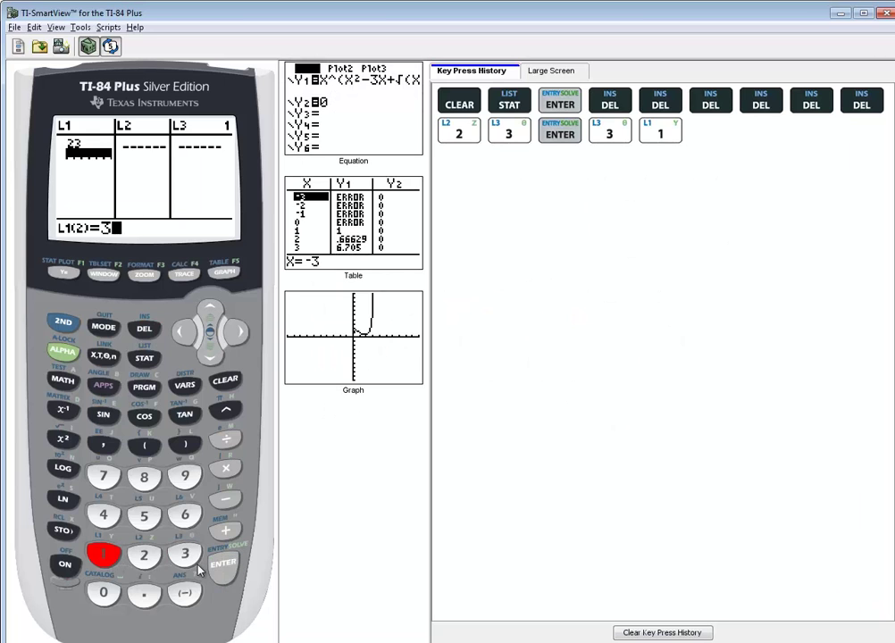
pyautogui.press('Return')
pyautogui.hotkey('alt', 'Tab')
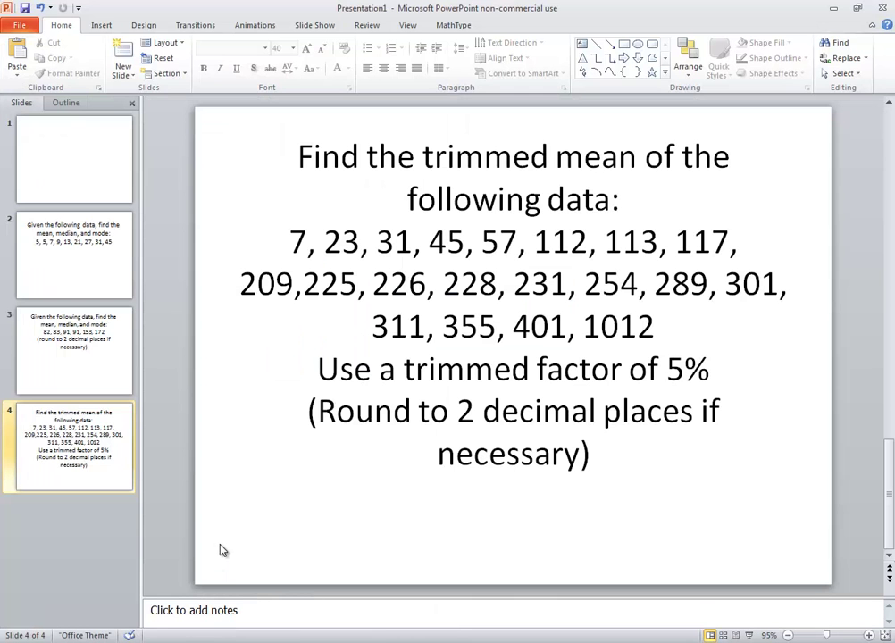
pyautogui.hotkey('alt', 'Tab')
pyautogui.press('4')
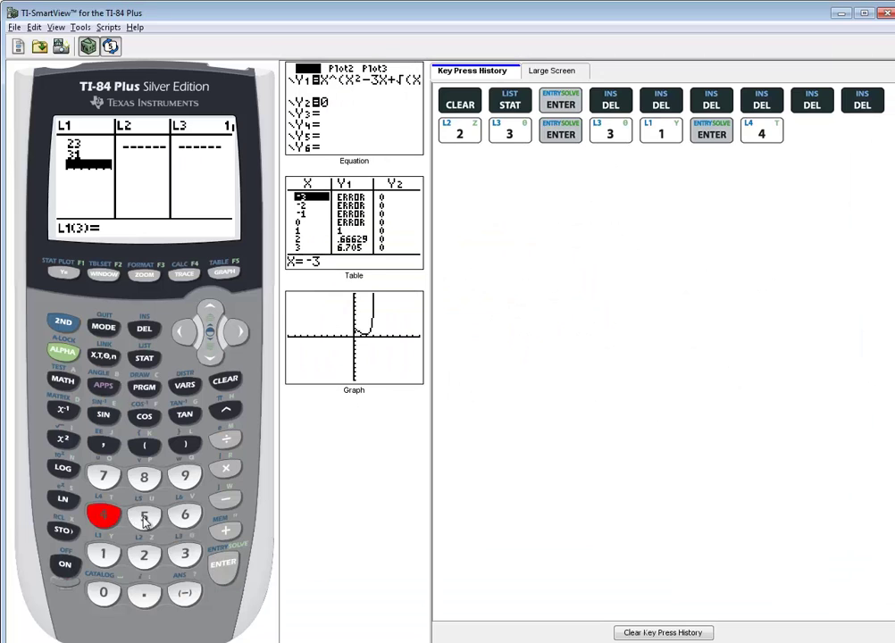
pyautogui.press('5')
pyautogui.press('Return')
pyautogui.press('5')
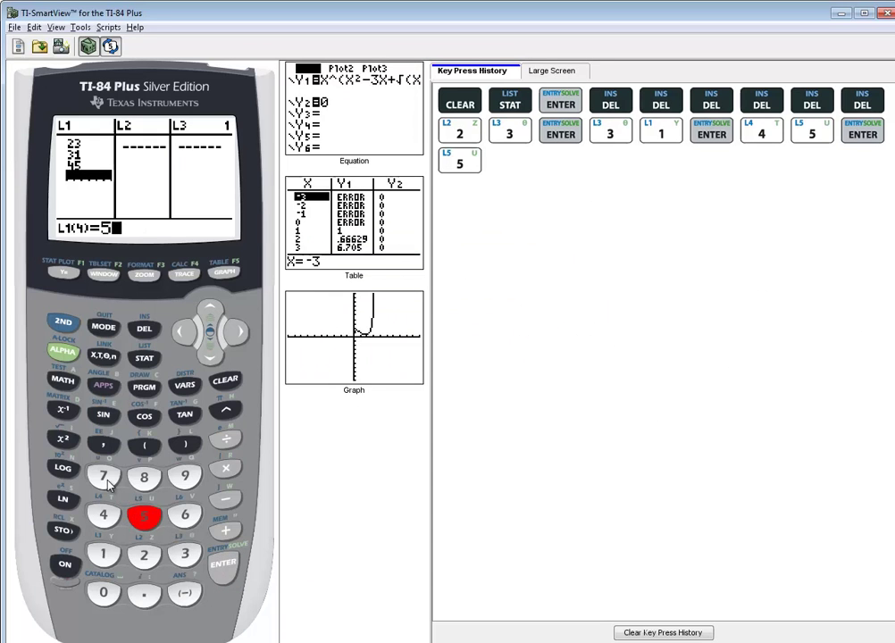
pyautogui.press('7')
pyautogui.press('Return')
# Enter 112, 113, 117 and 209 as the next L1 values.
pyautogui.hotkey('alt', 'Tab')
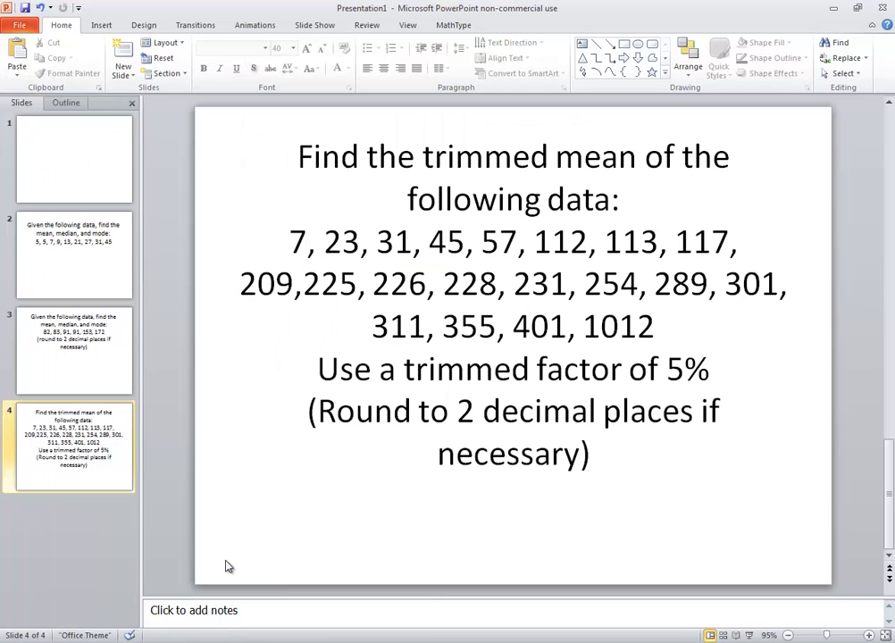
pyautogui.hotkey('alt', 'Tab')
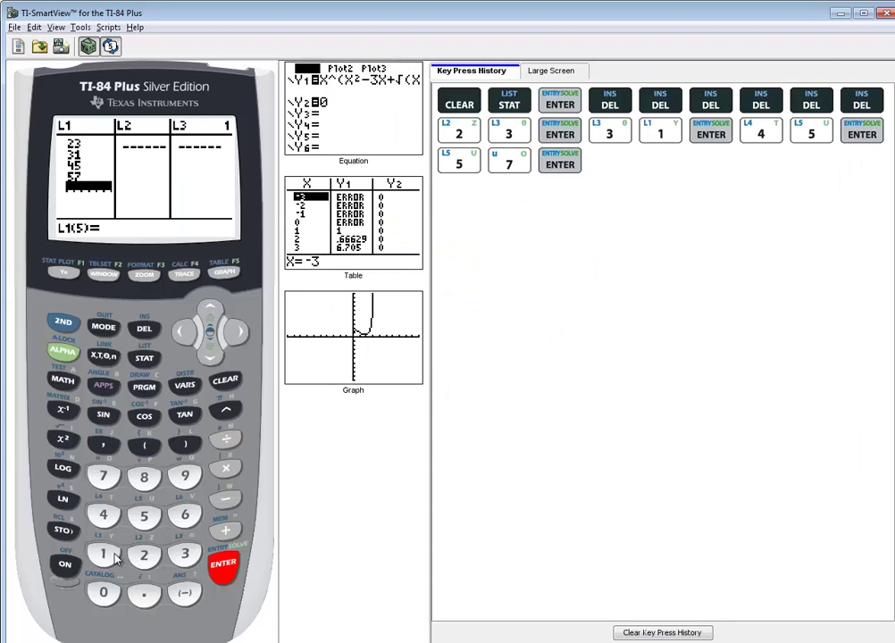
pyautogui.press('1')
pyautogui.press('1')
pyautogui.press('2')
pyautogui.press('Return')
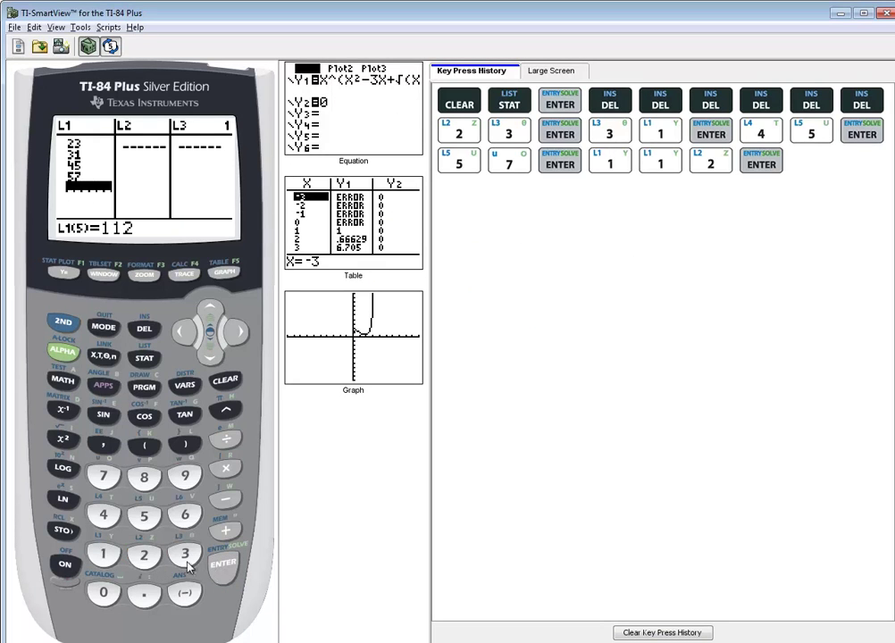
pyautogui.press('1')
pyautogui.press('1')
pyautogui.press('3')
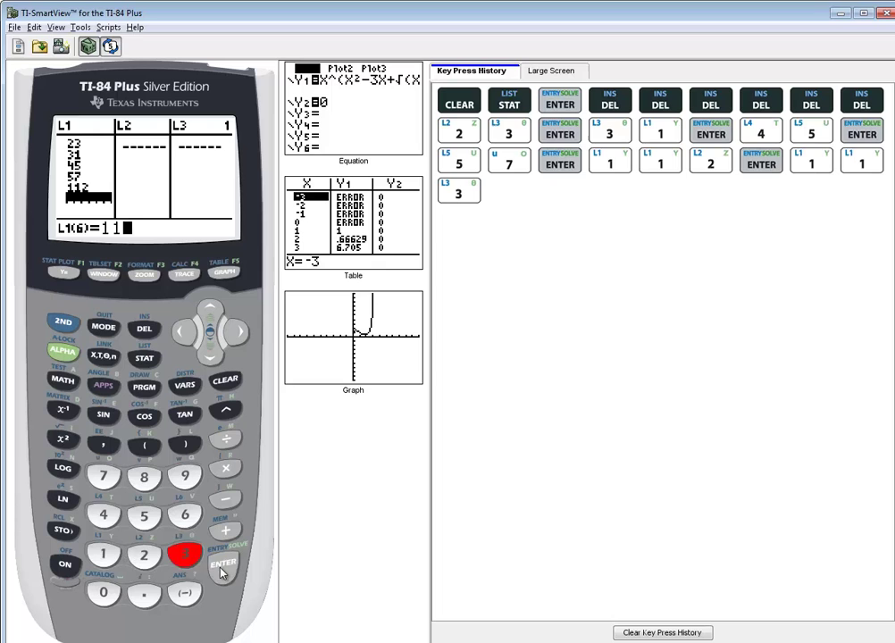
pyautogui.press('Return')
pyautogui.hotkey('alt', 'Tab')
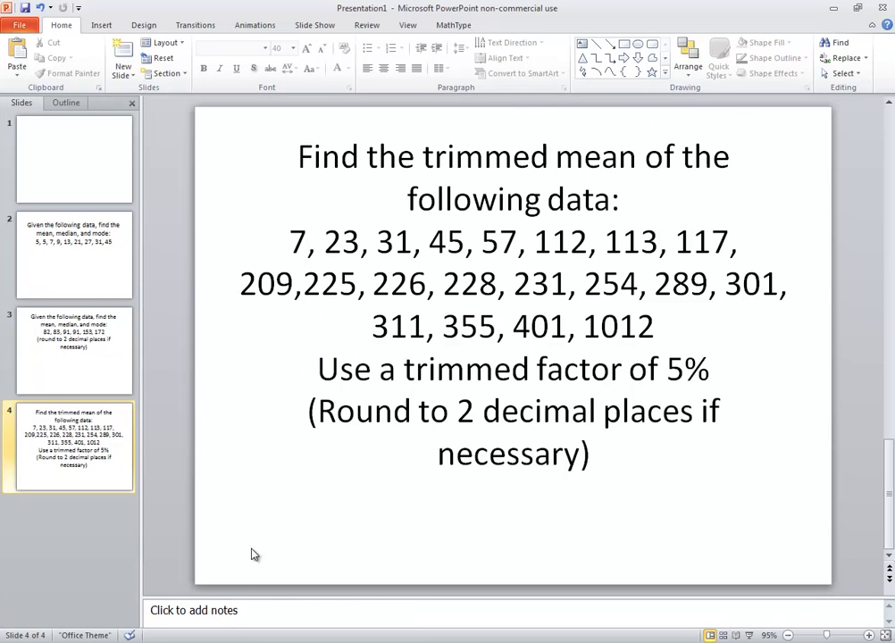
pyautogui.hotkey('alt', 'Tab')
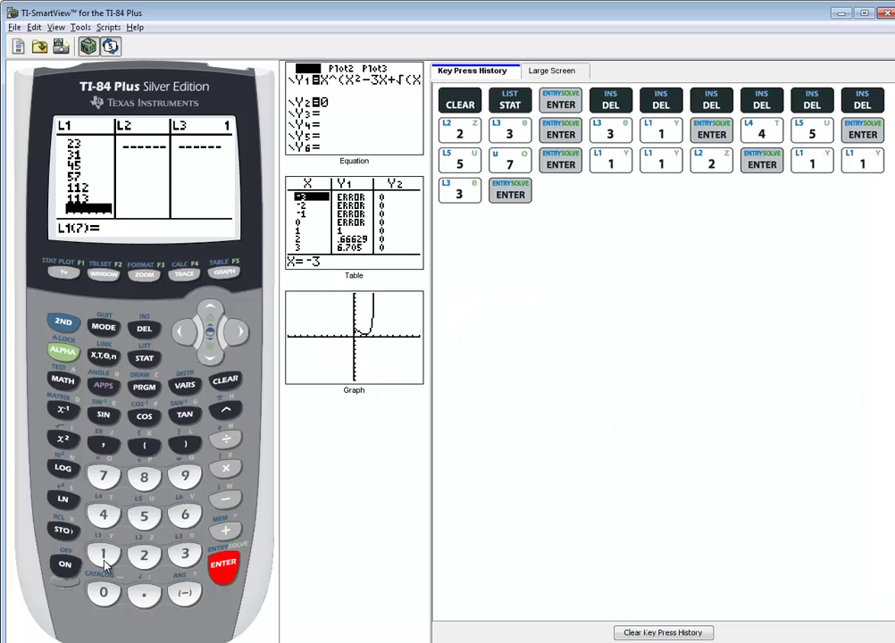
pyautogui.click(104, 556)
pyautogui.click(105, 556)
pyautogui.click(102, 477)
pyautogui.click(224, 563)
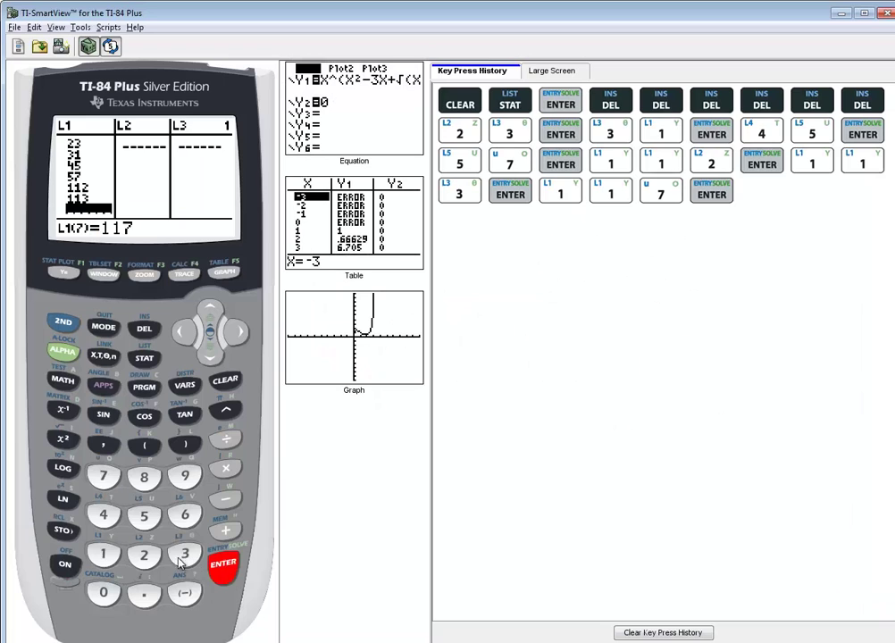
pyautogui.click(143, 556)
pyautogui.press('0')
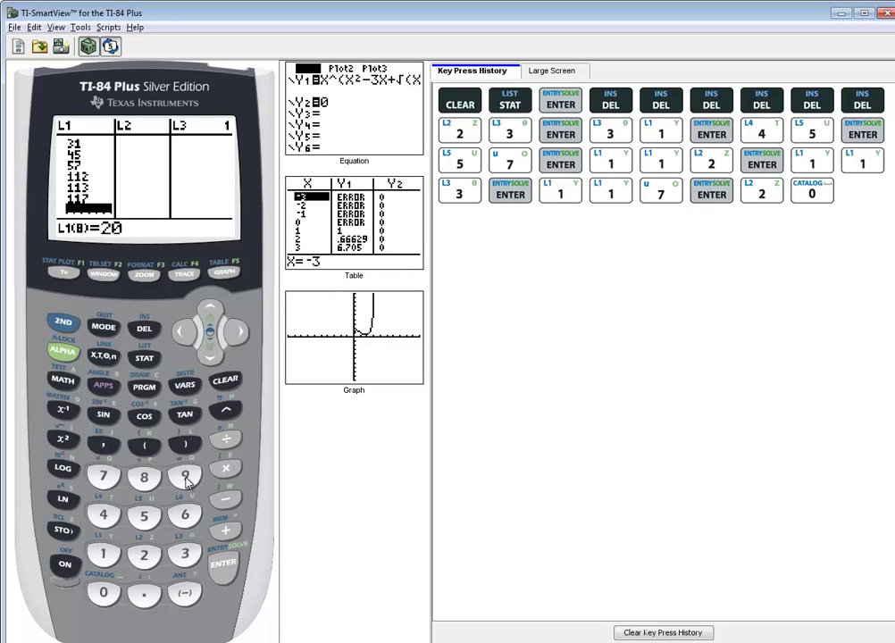
pyautogui.press('9')
pyautogui.click(225, 565)
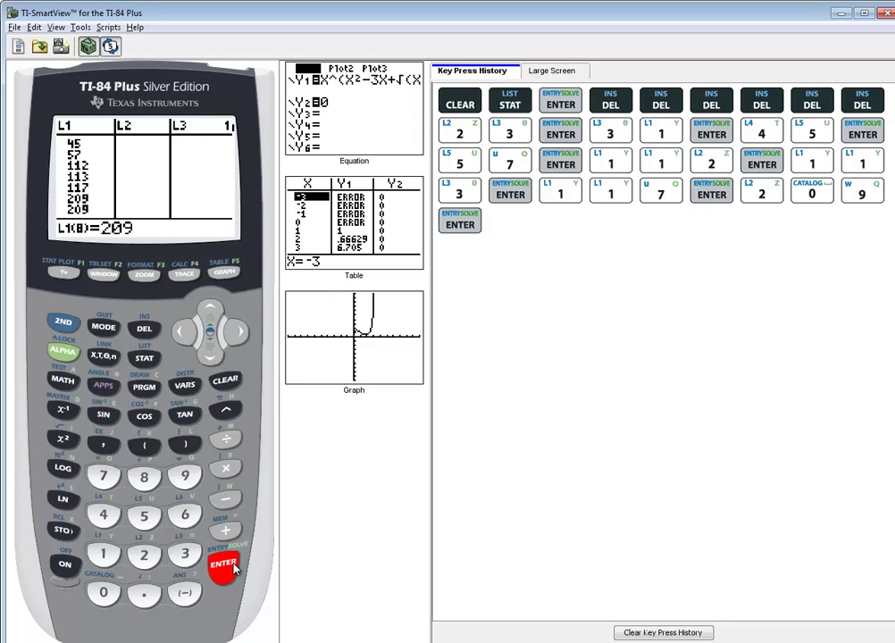
# Enter 225, 226, 228 and 231 into L1.
pyautogui.hotkey('alt', 'Tab')
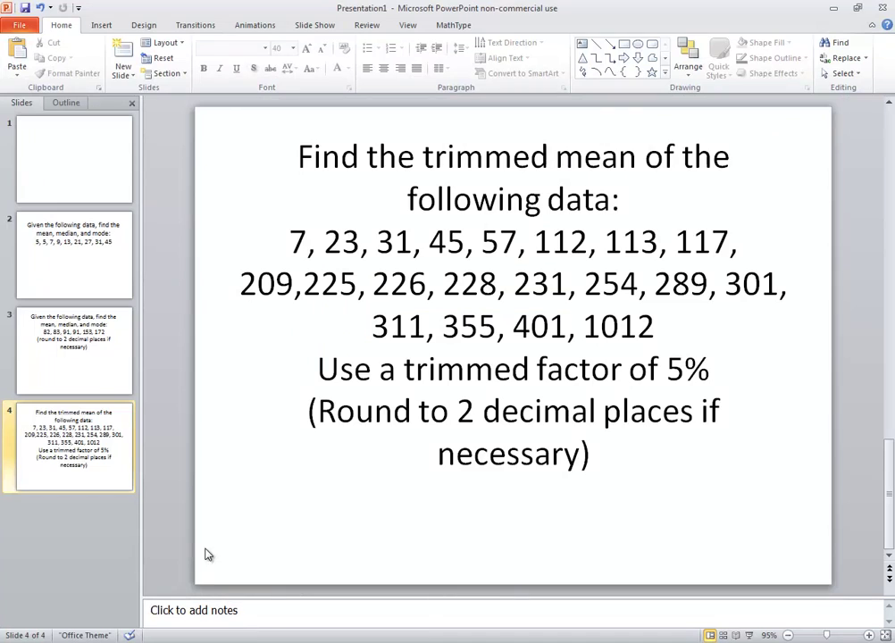
pyautogui.hotkey('alt', 'Tab')
pyautogui.click(143, 555)
pyautogui.write('5')
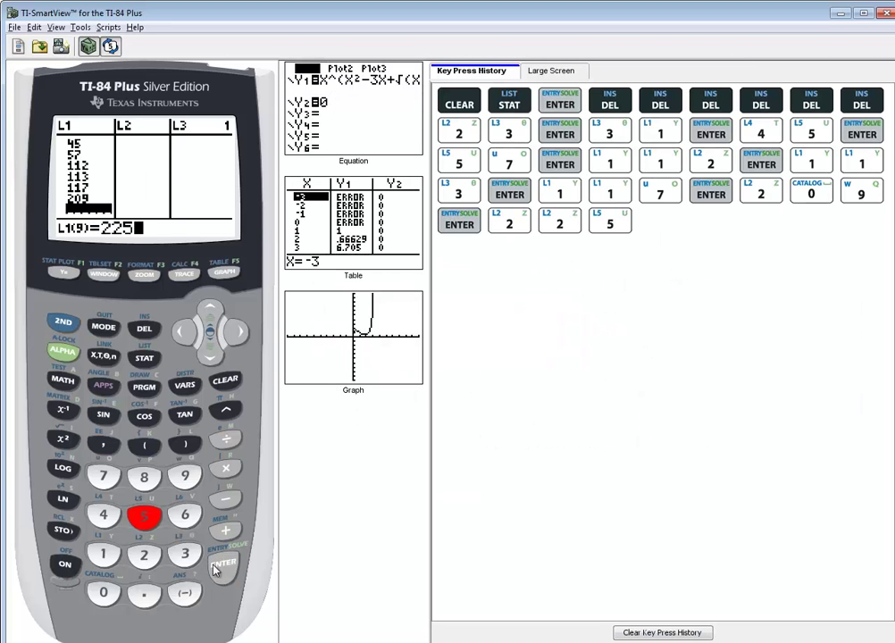
pyautogui.press('Return')
pyautogui.write('22')
pyautogui.click(183, 524)
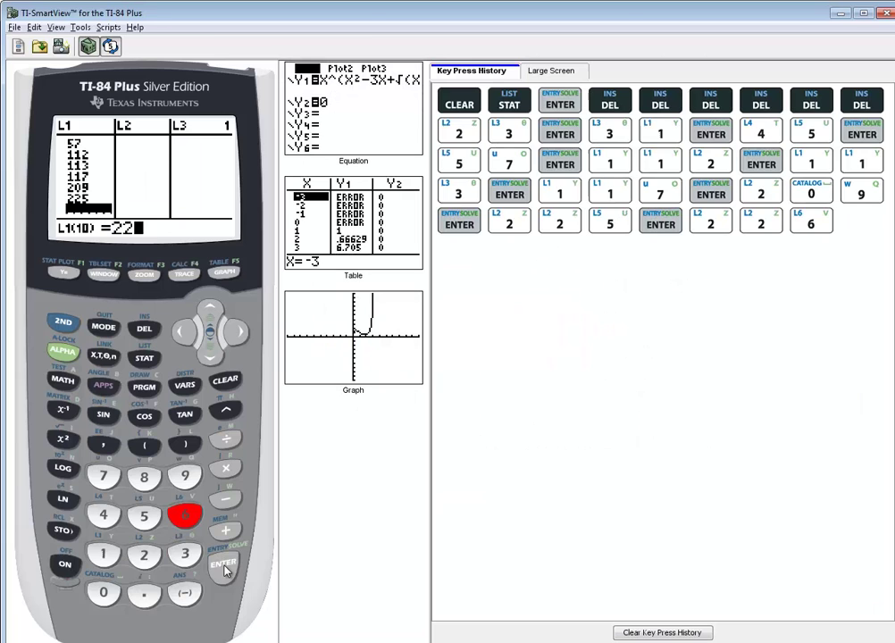
pyautogui.click(222, 563)
pyautogui.hotkey('alt', 'Tab')
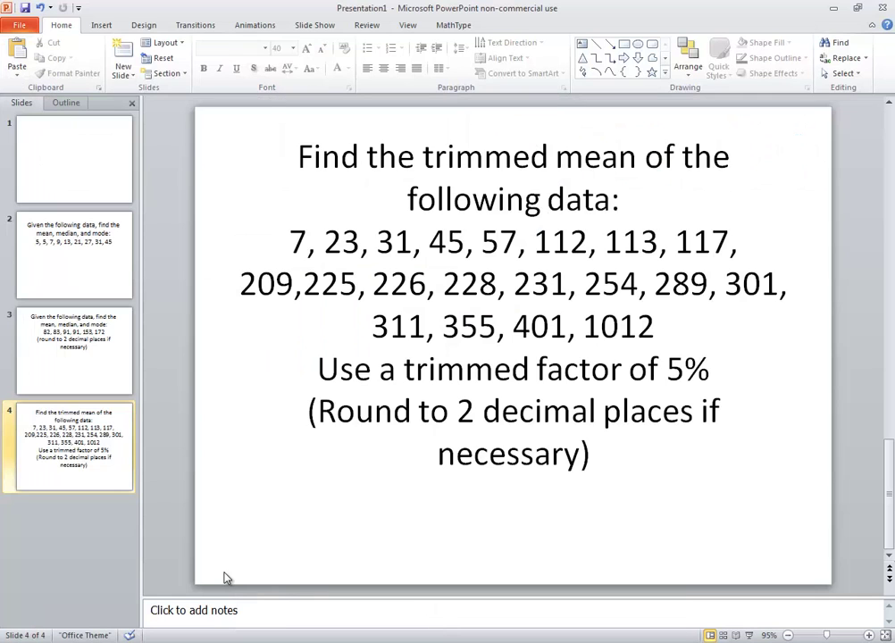
pyautogui.hotkey('alt', 'Tab')
pyautogui.write('228')
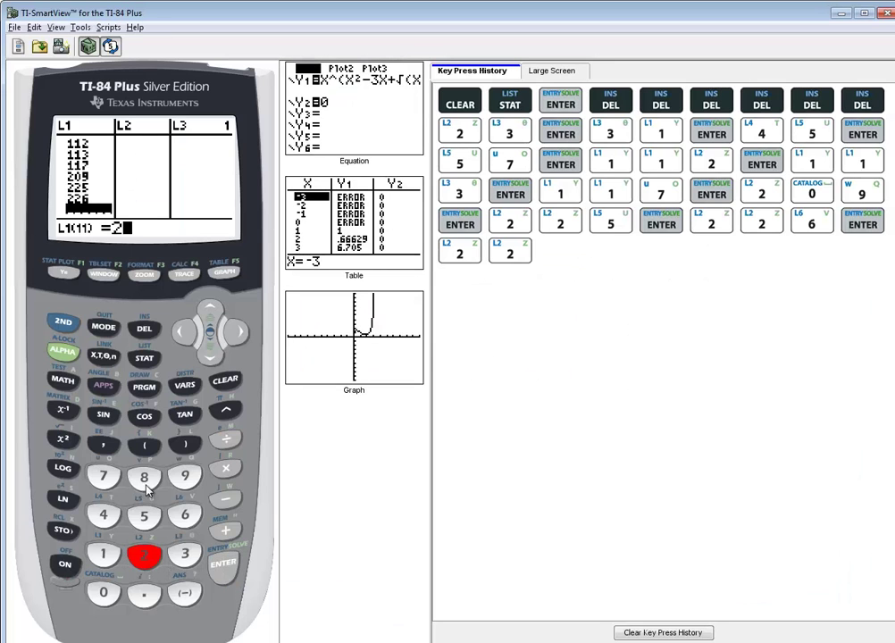
pyautogui.press('Return')
pyautogui.write('23')
pyautogui.click(105, 556)
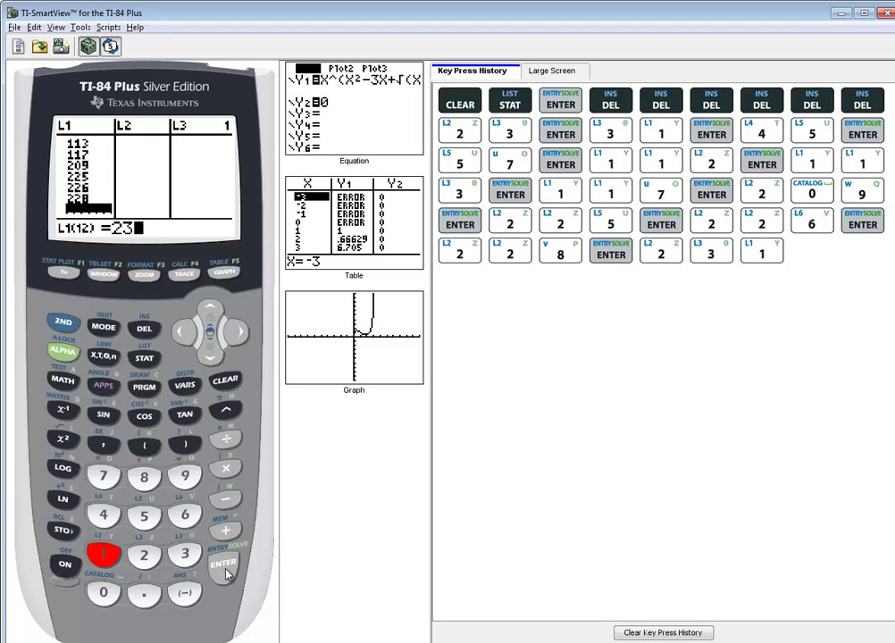
pyautogui.click(224, 563)
# Enter 254, 289 and 301 into L1.
pyautogui.hotkey('alt', 'Tab')
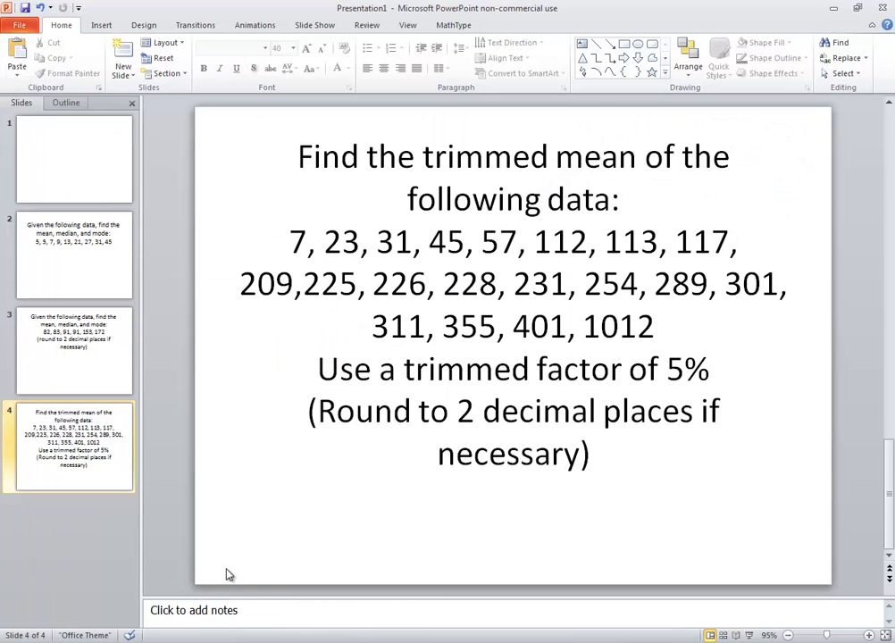
pyautogui.hotkey('alt', 'Tab')
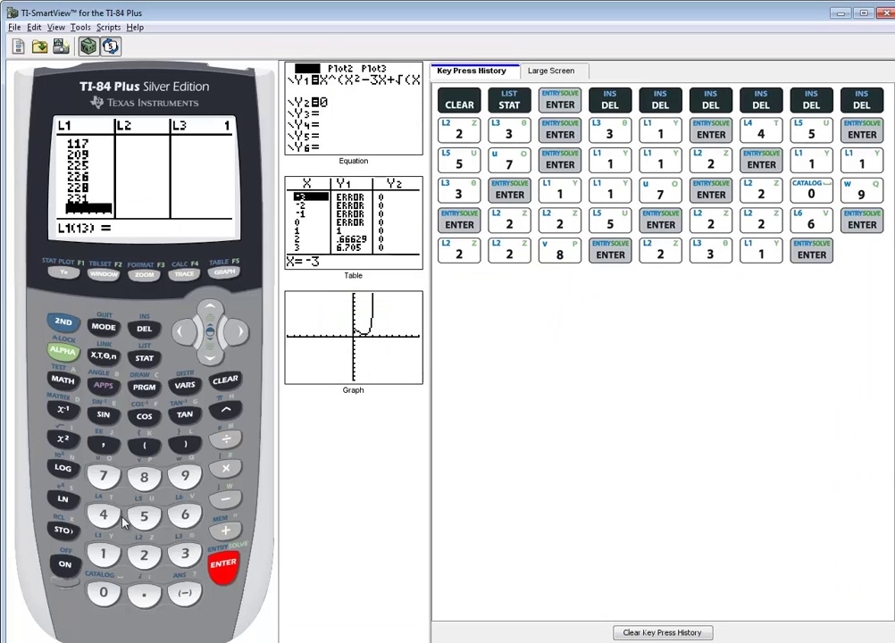
pyautogui.click(144, 555)
pyautogui.click(144, 516)
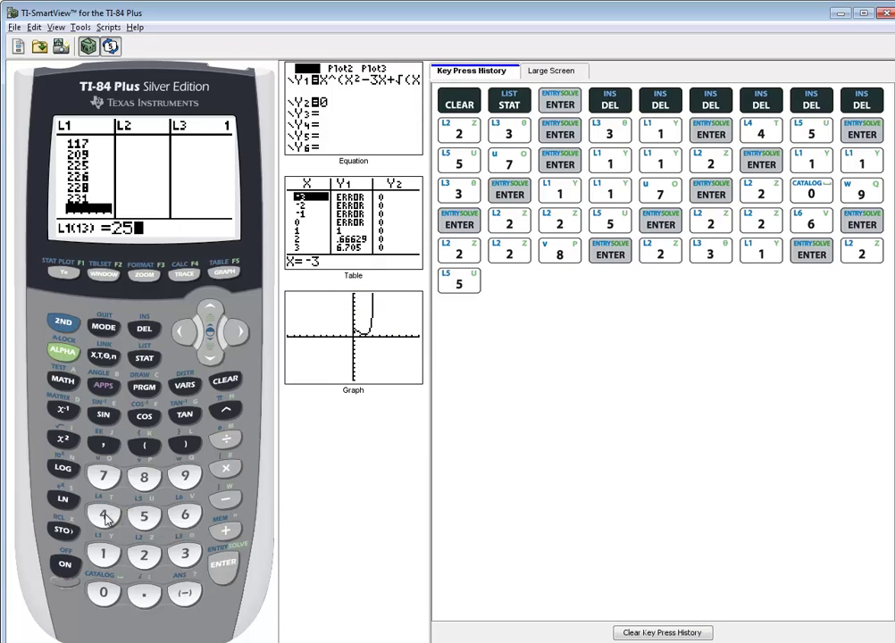
pyautogui.click(104, 517)
pyautogui.click(227, 569)
pyautogui.hotkey('alt', 'Tab')
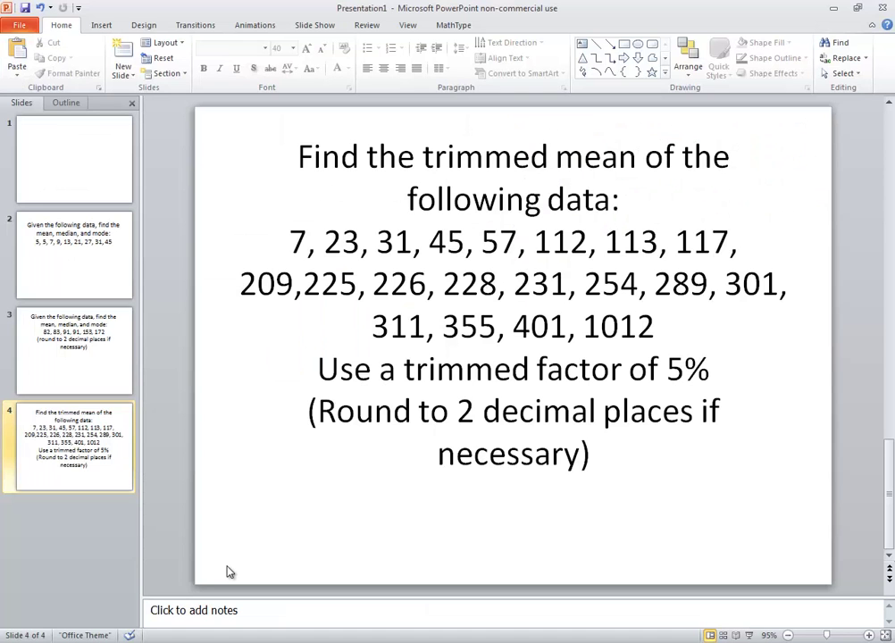
pyautogui.hotkey('alt', 'Tab')
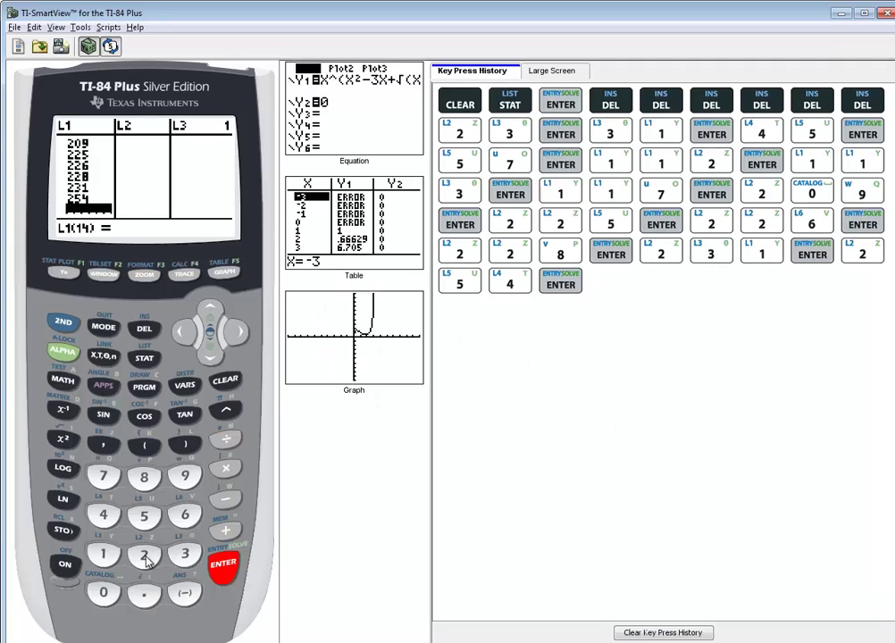
pyautogui.click(143, 555)
pyautogui.click(143, 478)
pyautogui.click(184, 476)
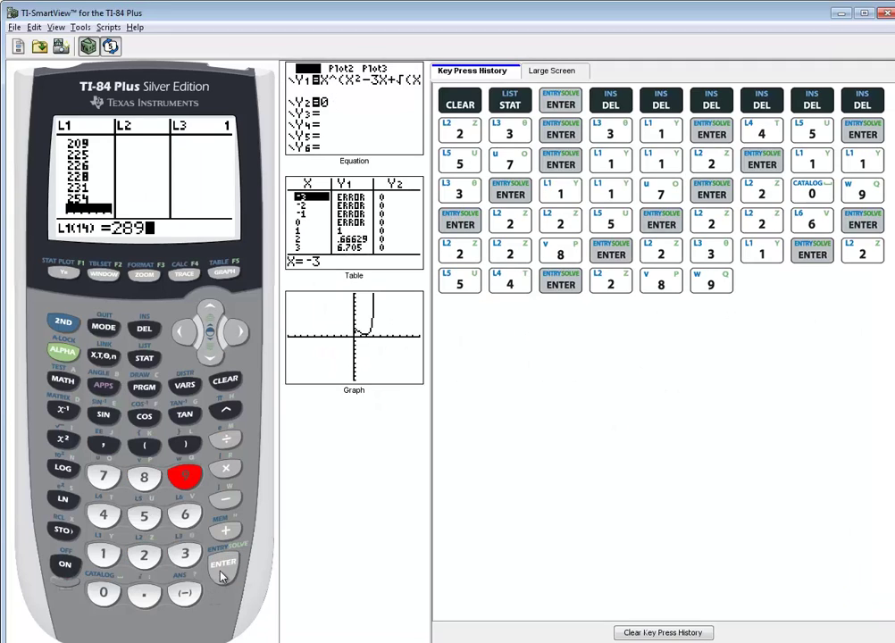
pyautogui.press('Return')
pyautogui.click(184, 554)
pyautogui.click(102, 592)
pyautogui.click(103, 555)
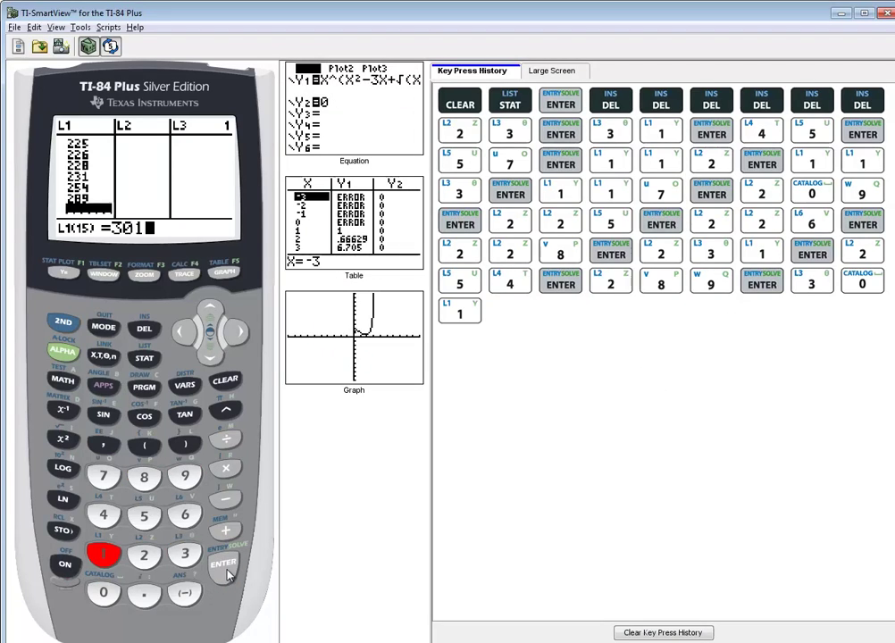
pyautogui.click(223, 565)
# Enter the final values 311, 355 and 401, then compare L1 against the slide.
pyautogui.hotkey('alt', 'Tab')
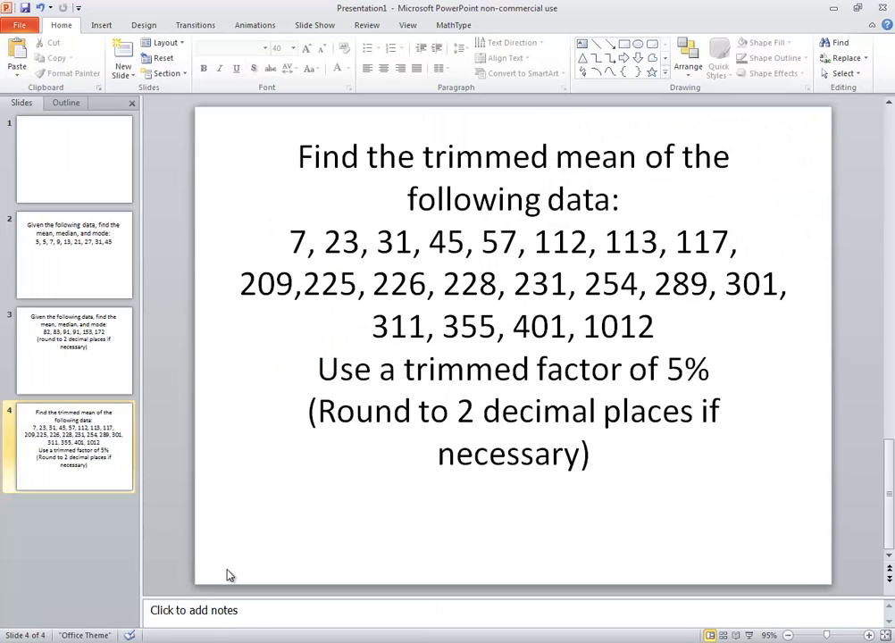
pyautogui.hotkey('alt', 'Tab')
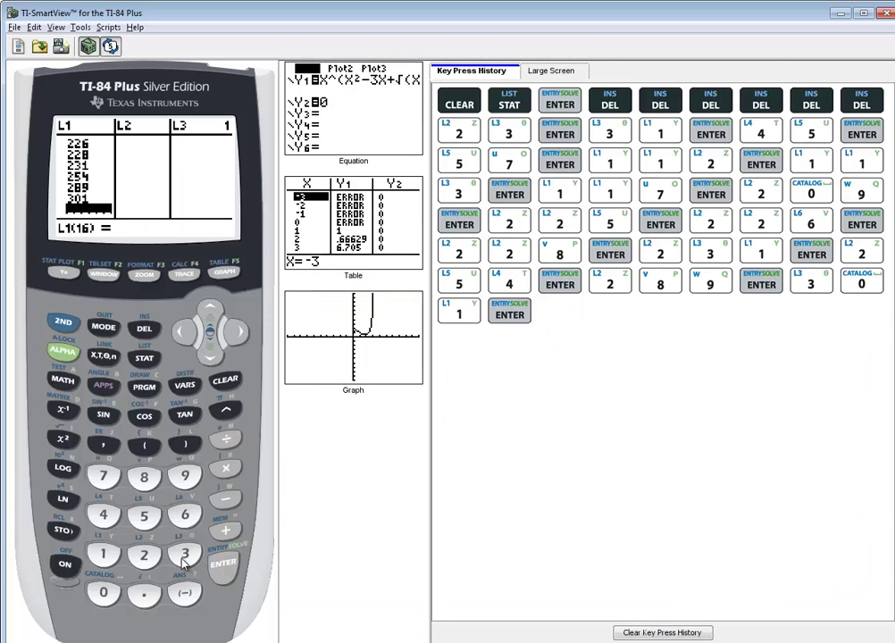
pyautogui.click(186, 559)
pyautogui.click(103, 555)
pyautogui.click(103, 555)
pyautogui.click(223, 565)
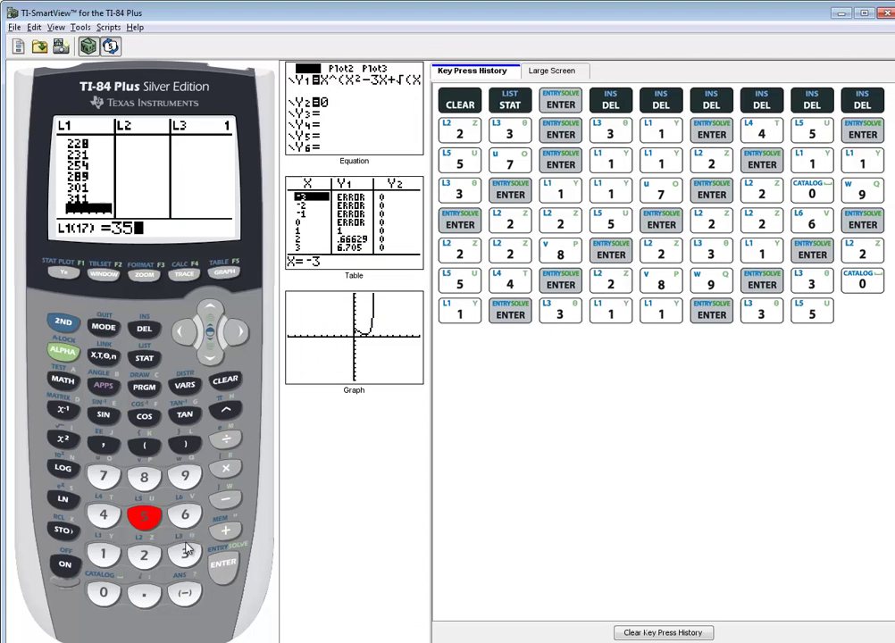
pyautogui.click(150, 524)
pyautogui.click(223, 564)
pyautogui.click(103, 515)
pyautogui.click(104, 593)
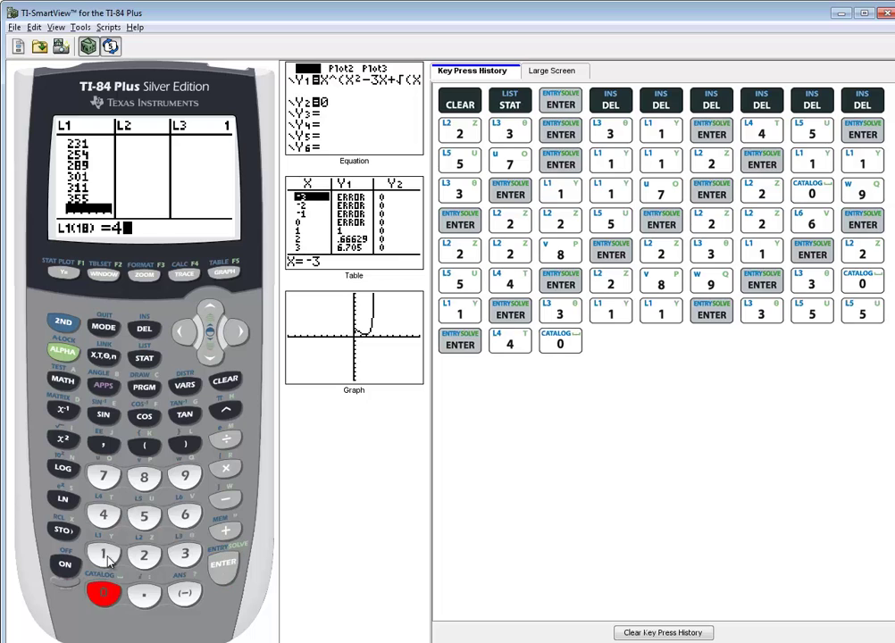
pyautogui.click(103, 554)
pyautogui.click(222, 564)
pyautogui.hotkey('alt', 'Tab')
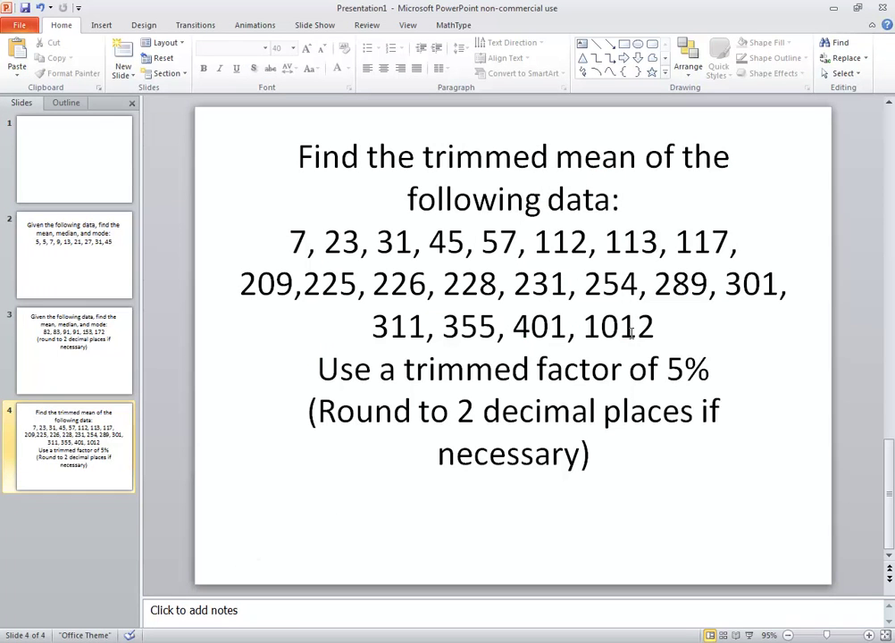
# Scroll up through L1 and back down past 289, 301 and 355 to verify the entries.
pyautogui.hotkey('alt', 'Tab')
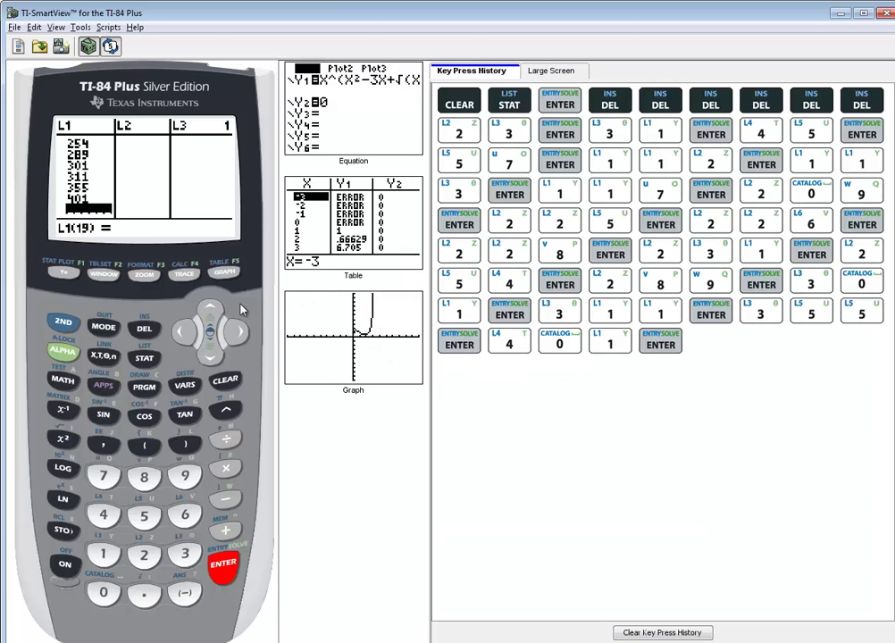
pyautogui.click(213, 313)
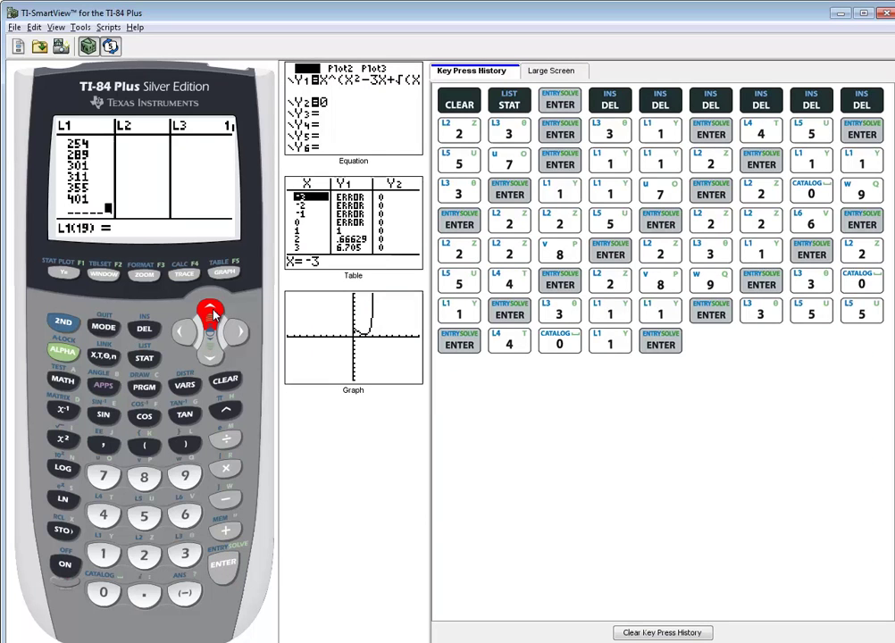
pyautogui.click(212, 313)
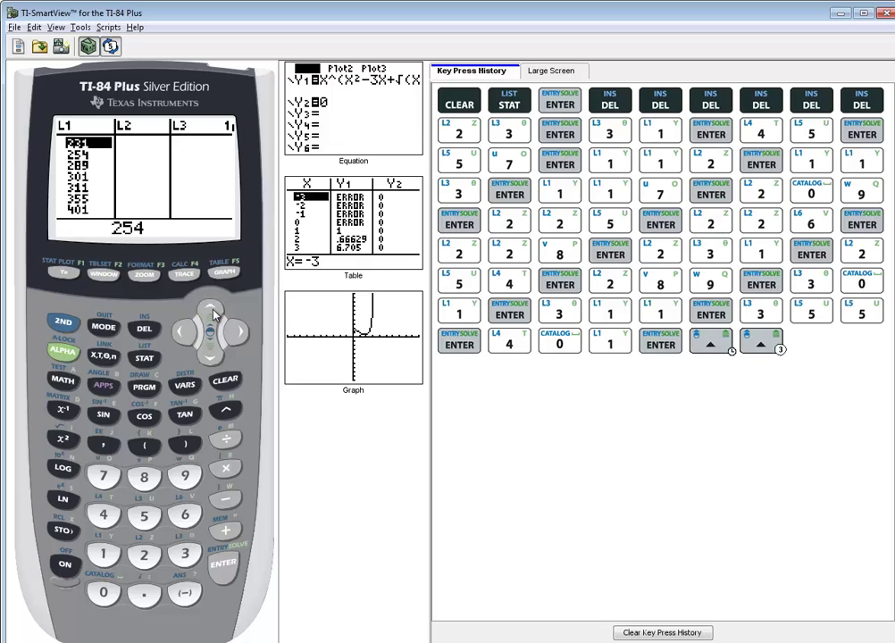
pyautogui.click(213, 313)
pyautogui.click(212, 312)
pyautogui.click(213, 313)
pyautogui.click(212, 312)
pyautogui.click(212, 313)
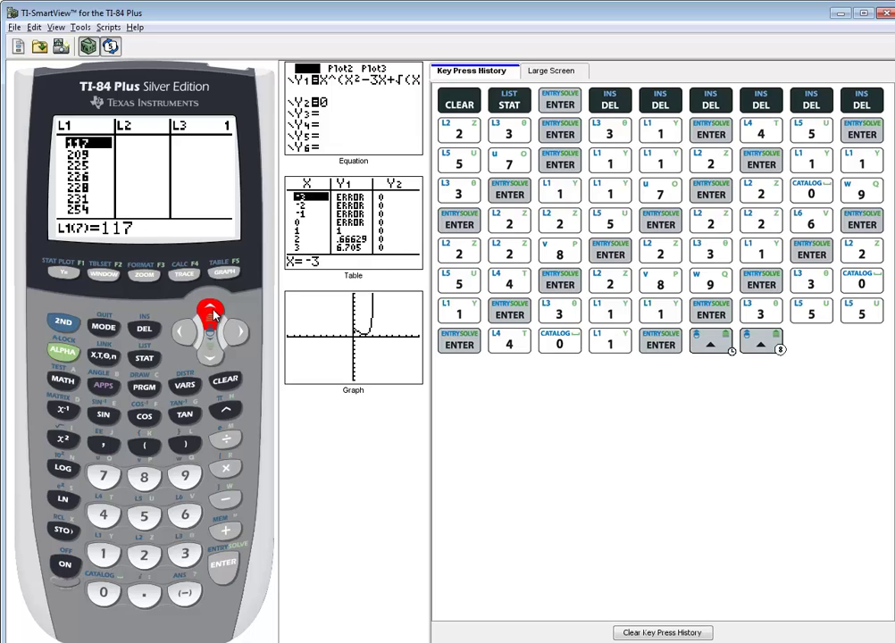
pyautogui.click(213, 313)
pyautogui.click(213, 313)
pyautogui.click(212, 313)
pyautogui.click(213, 312)
pyautogui.click(213, 313)
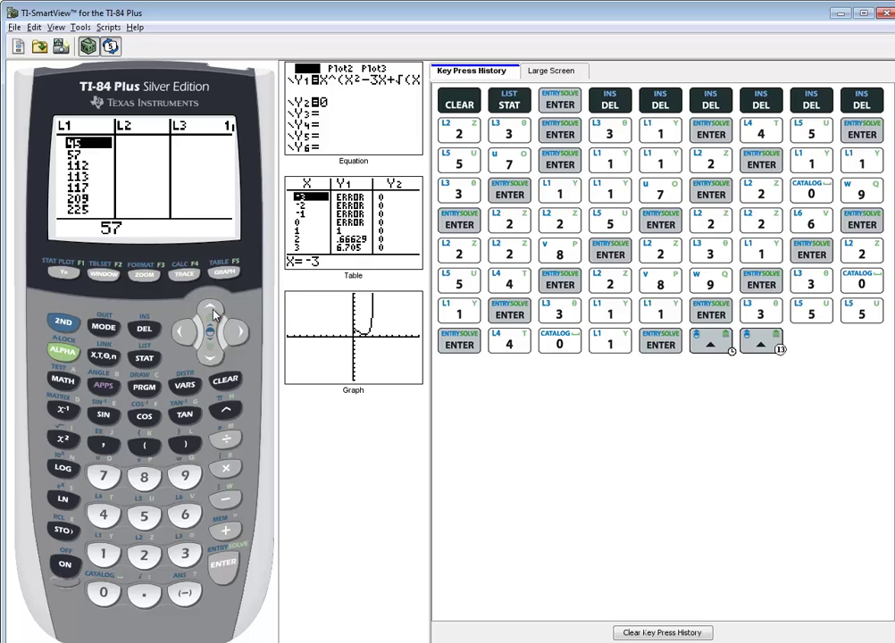
pyautogui.click(213, 313)
pyautogui.click(212, 313)
pyautogui.click(213, 313)
pyautogui.click(213, 313)
pyautogui.click(213, 313)
pyautogui.click(212, 312)
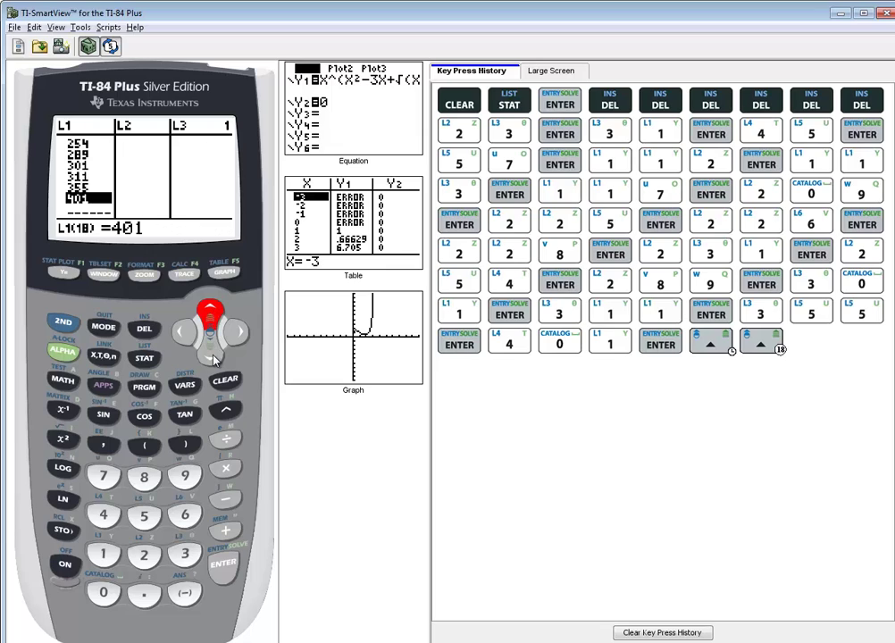
pyautogui.press('Up')
pyautogui.press('Up')
pyautogui.press('Up')
pyautogui.press('Up')
pyautogui.click(213, 353)
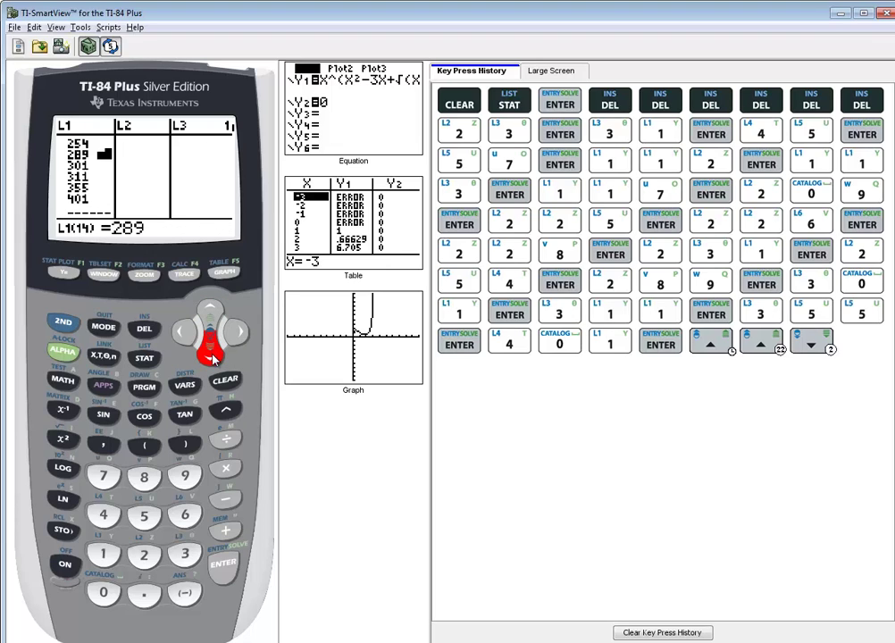
pyautogui.click(213, 357)
pyautogui.click(212, 357)
pyautogui.click(212, 357)
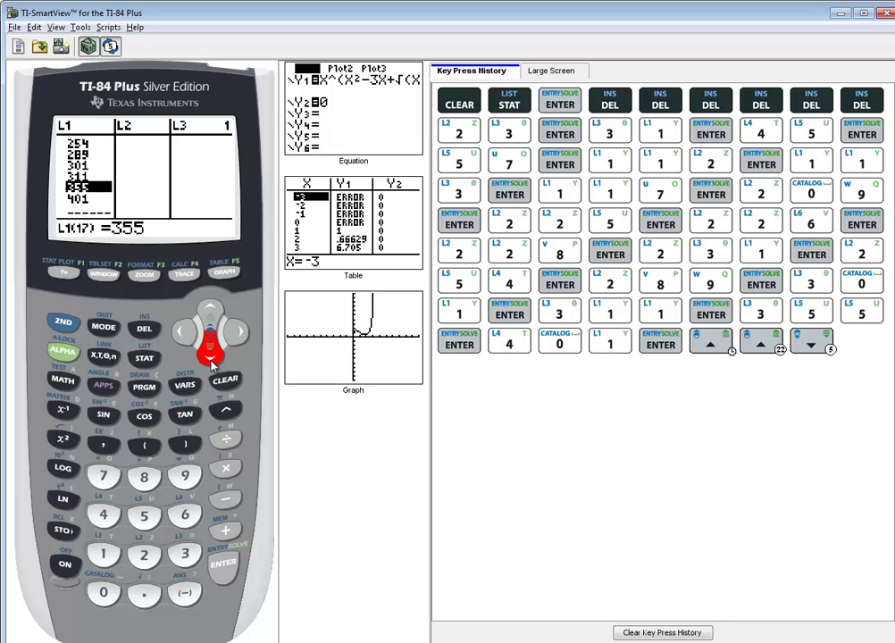
# Quit to the home screen and run 1-Var Stats on L1, getting x̄=196, Σx=3528, n=18.
pyautogui.click(64, 322)
pyautogui.click(103, 327)
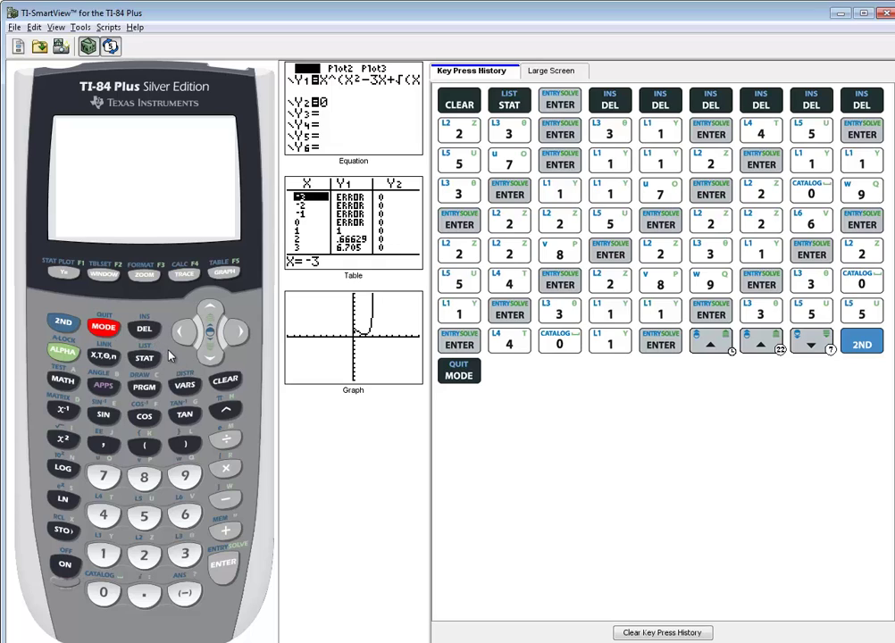
pyautogui.click(145, 360)
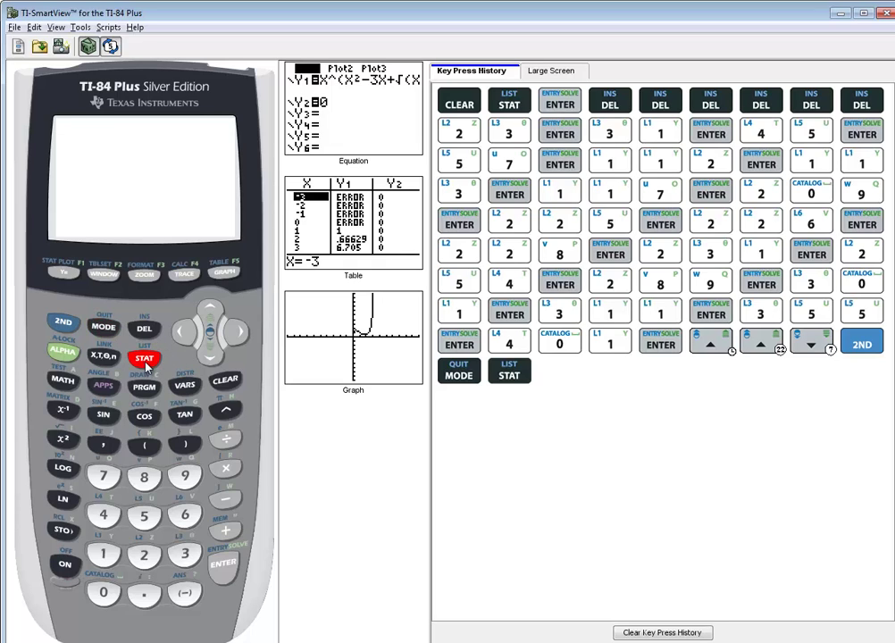
pyautogui.click(238, 337)
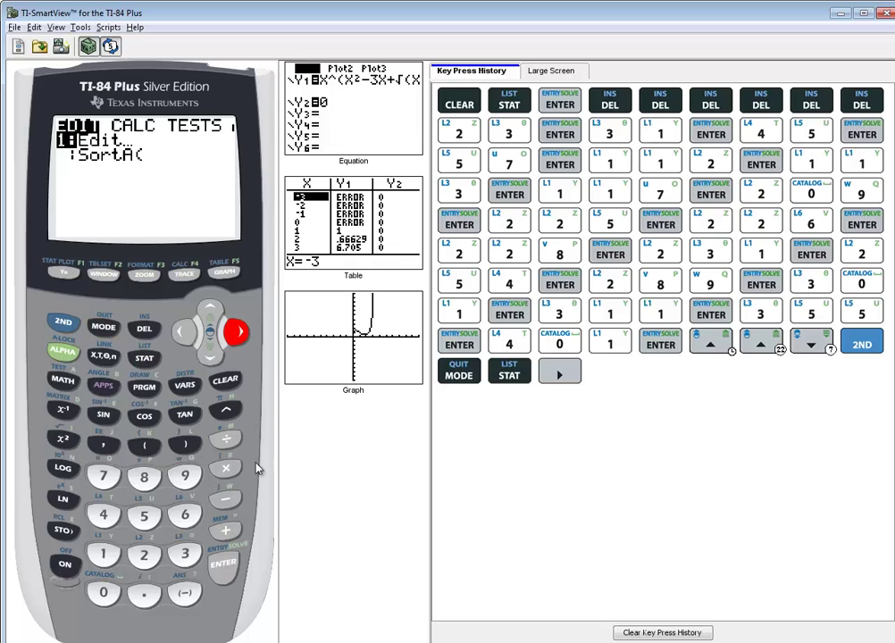
pyautogui.click(223, 570)
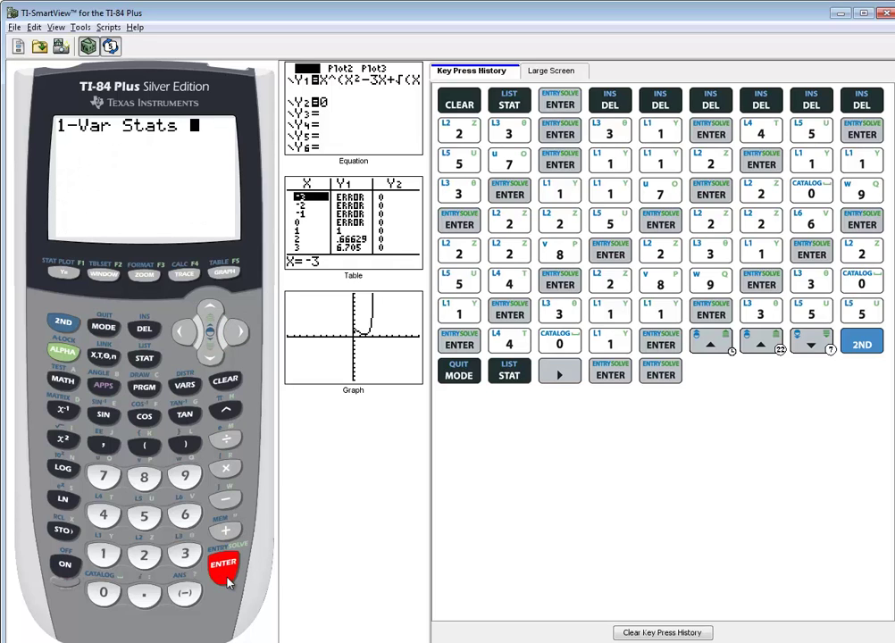
pyautogui.click(227, 581)
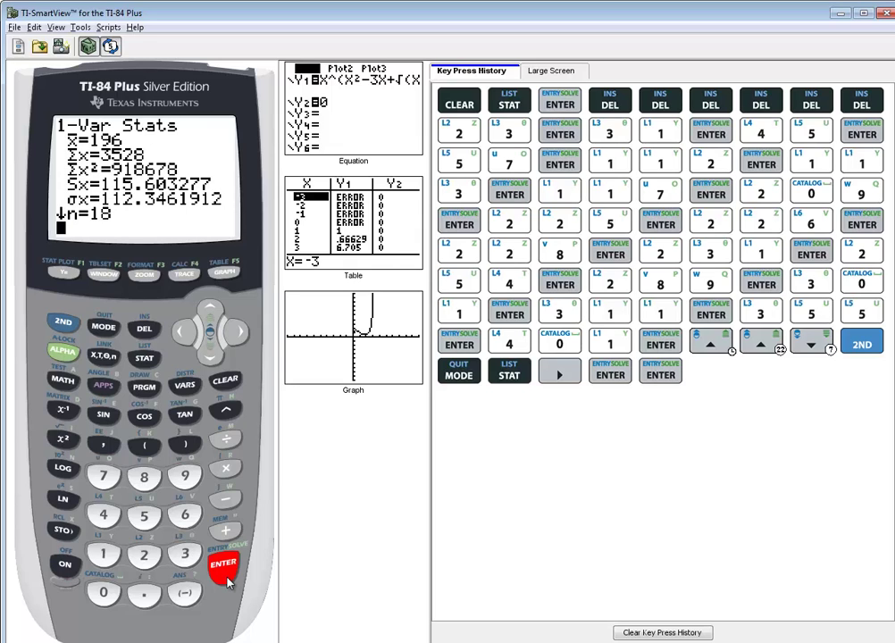
pyautogui.hotkey('alt', 'Tab')
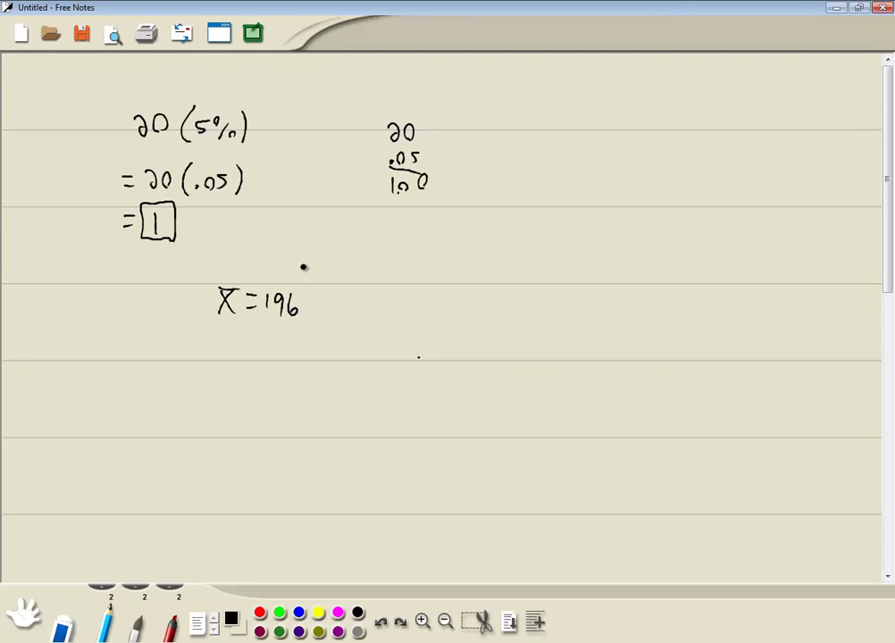
pyautogui.hotkey('alt', 'Tab')
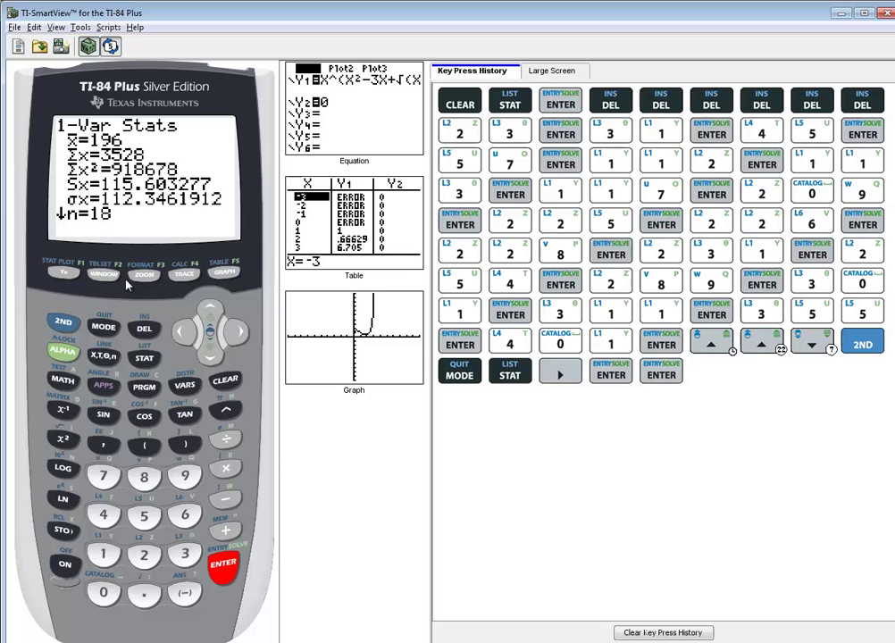
pyautogui.click(145, 360)
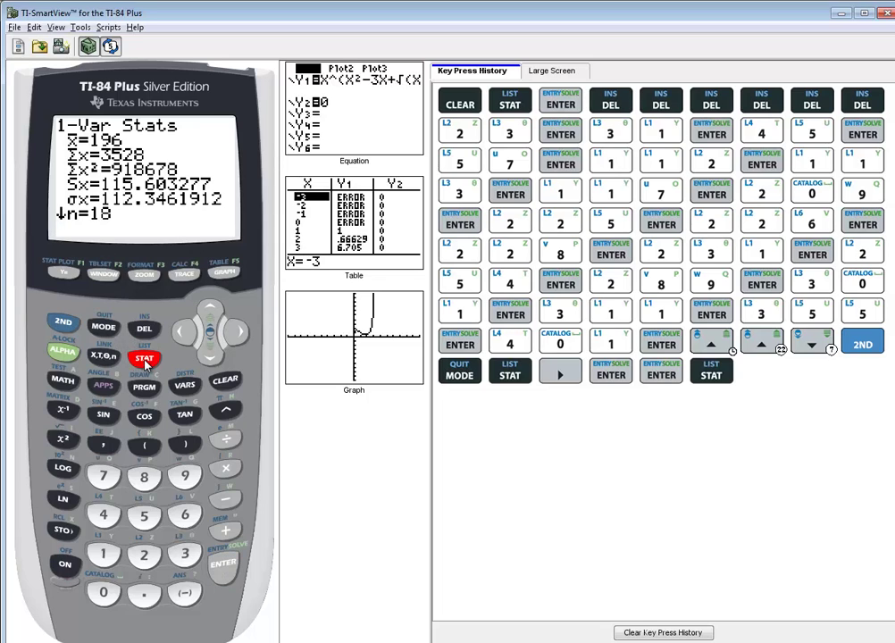
pyautogui.click(221, 575)
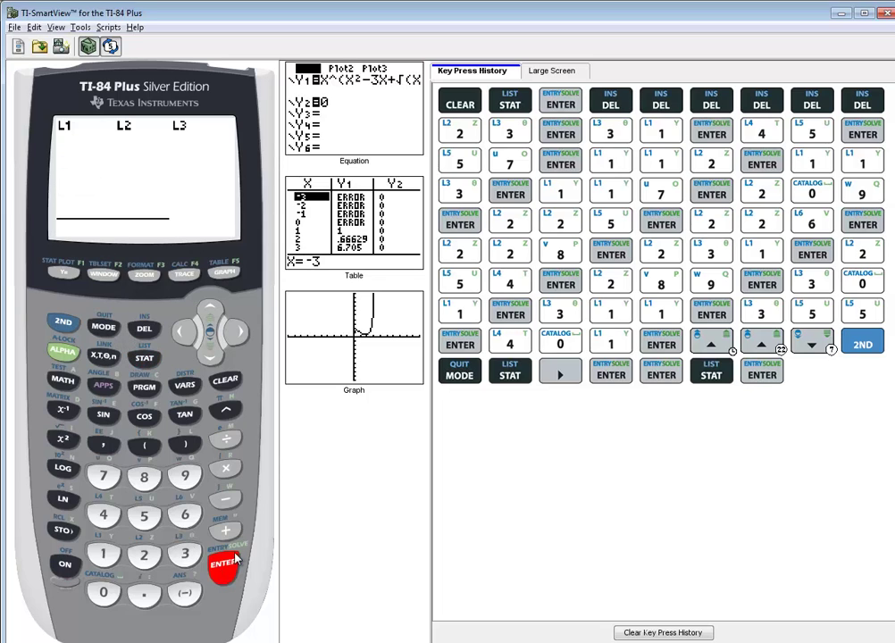
pyautogui.hotkey('alt', 'Tab')
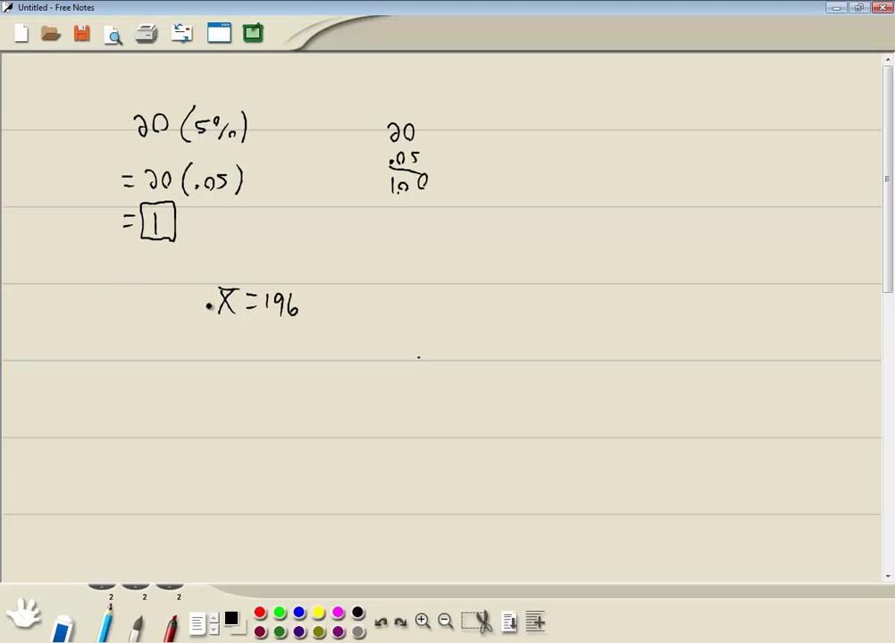
pyautogui.hotkey('alt', 'Tab')
pyautogui.hotkey('alt', 'Tab')
pyautogui.hotkey('alt', 'Tab')
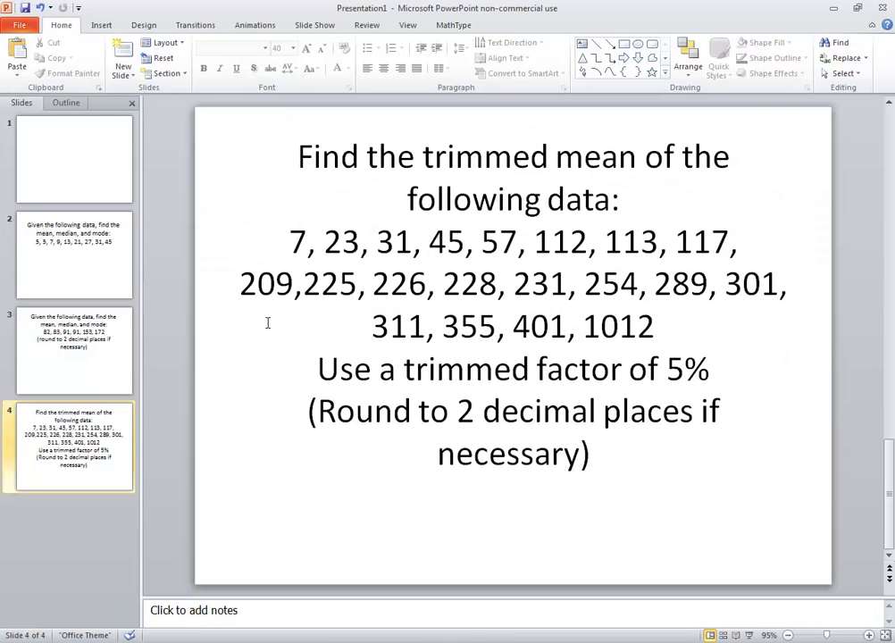
pyautogui.hotkey('alt', 'Tab')
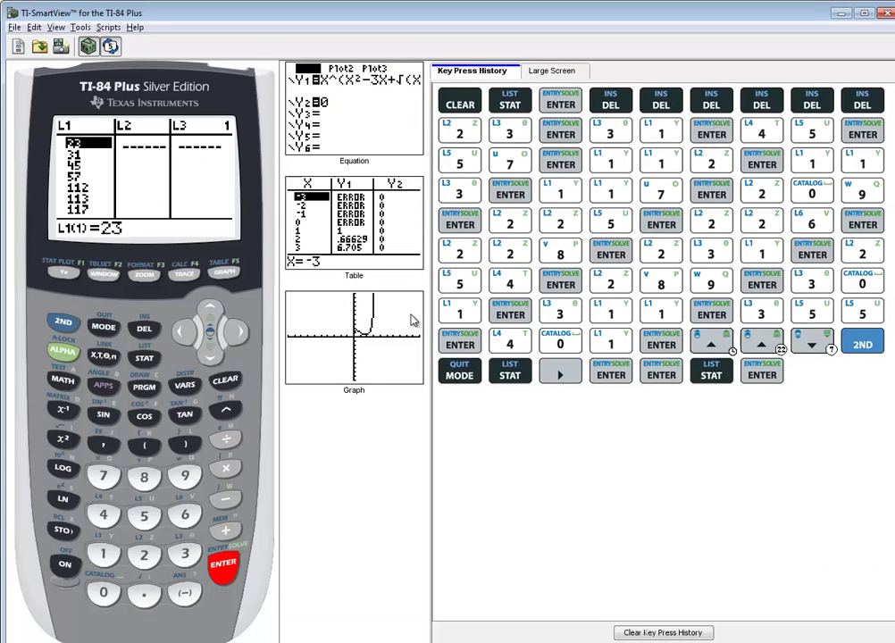
pyautogui.hotkey('alt', 'Tab')
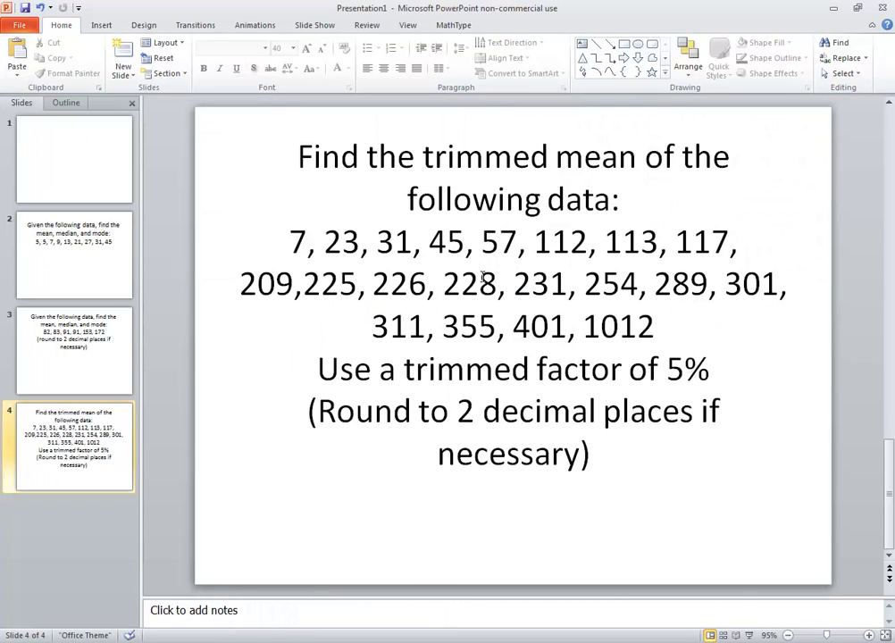
pyautogui.hotkey('alt', 'Tab')
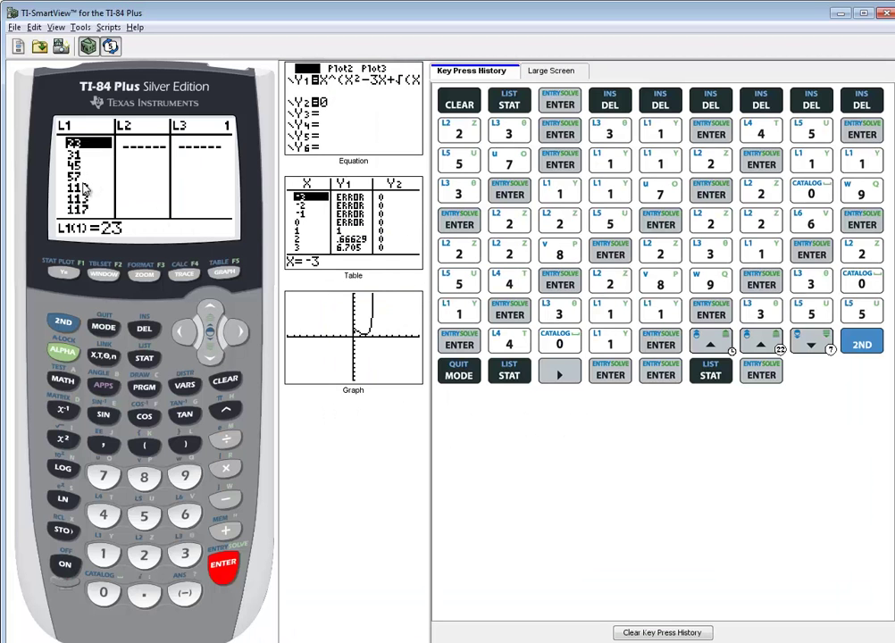
pyautogui.hotkey('alt', 'Tab')
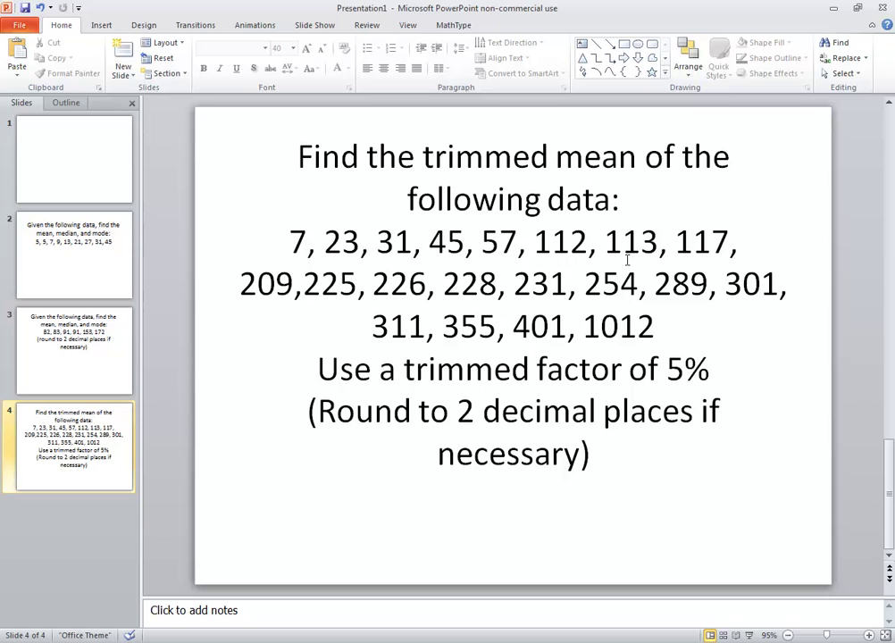
pyautogui.hotkey('alt', 'Tab')
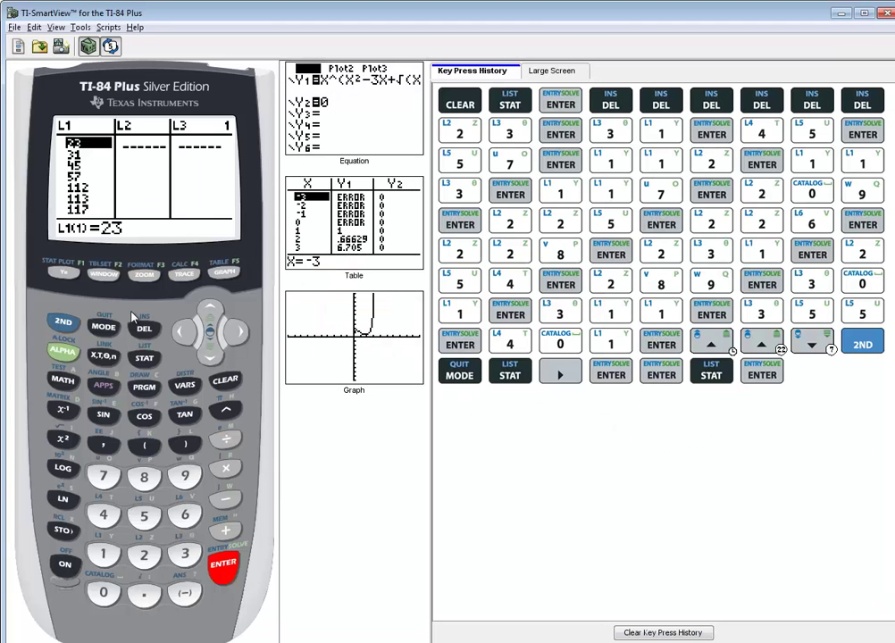
pyautogui.click(211, 358)
pyautogui.click(211, 357)
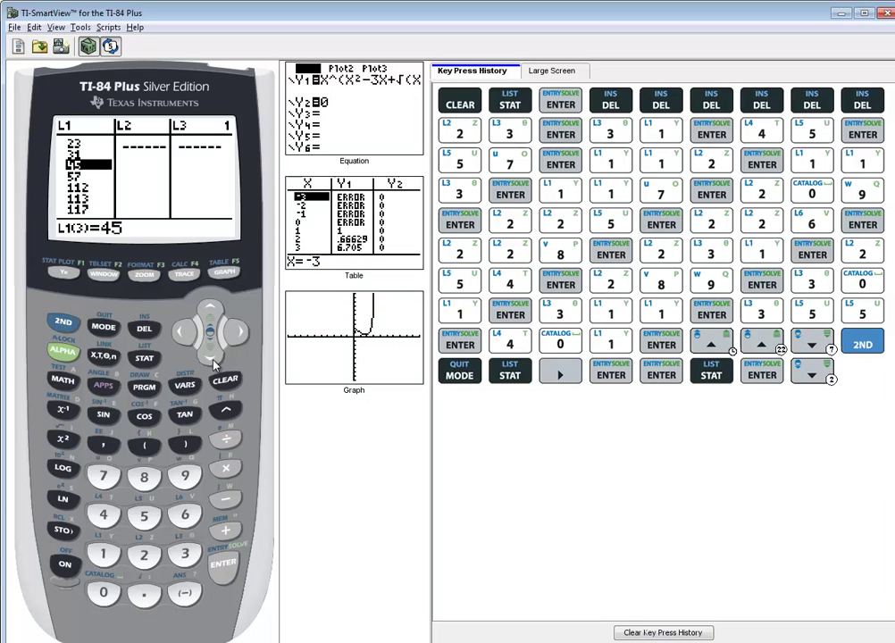
pyautogui.click(212, 359)
pyautogui.click(212, 359)
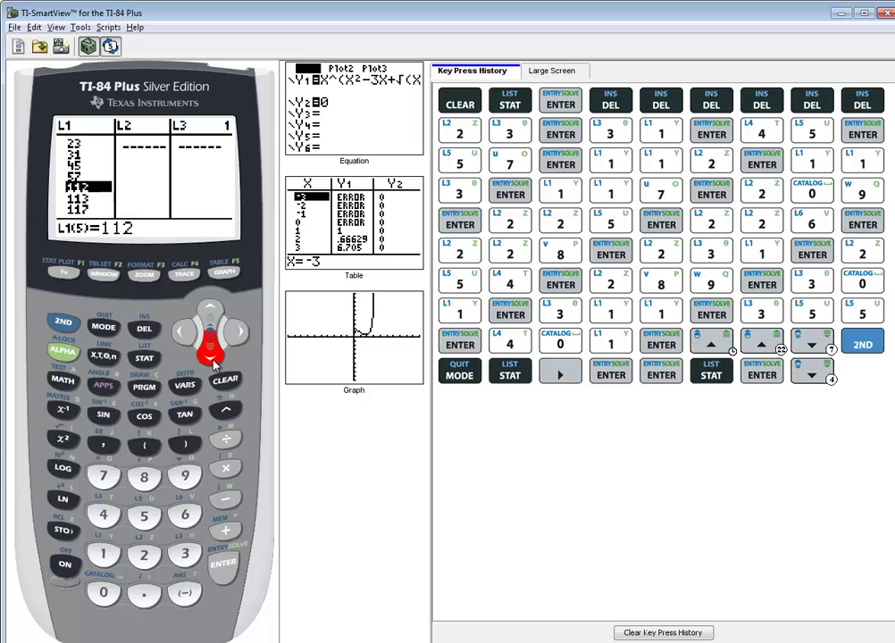
pyautogui.click(211, 357)
pyautogui.click(212, 358)
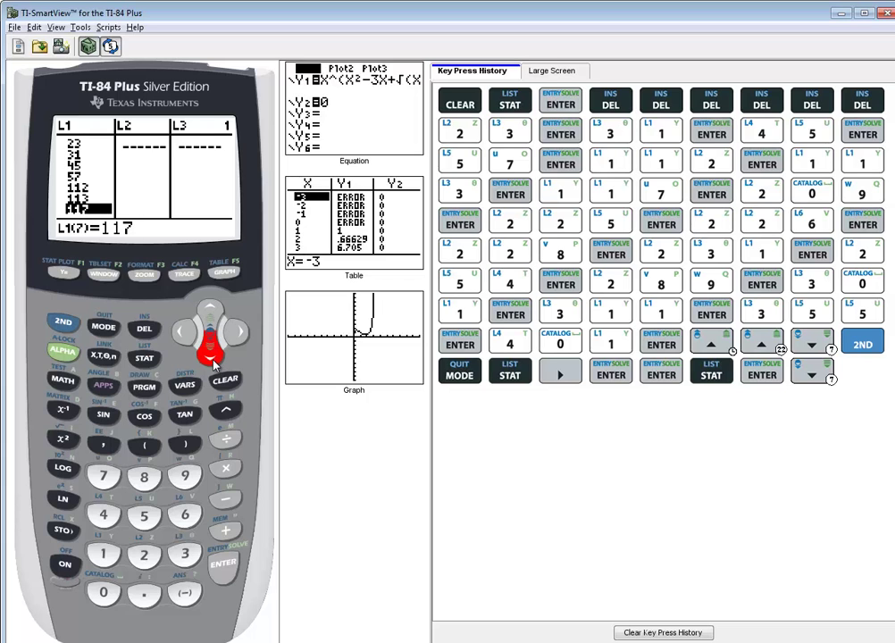
pyautogui.click(211, 357)
pyautogui.hotkey('alt', 'Tab')
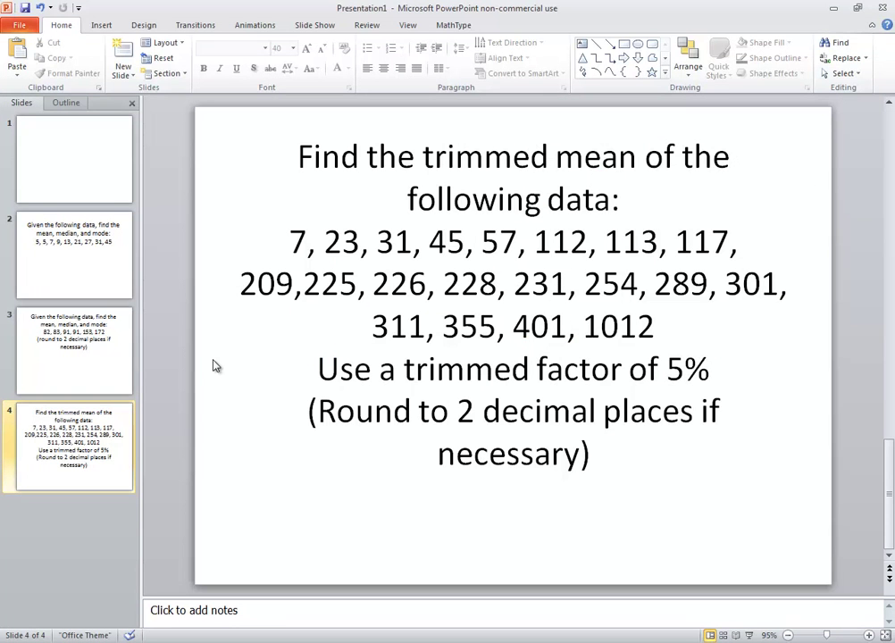
pyautogui.hotkey('alt', 'Tab')
pyautogui.click(214, 361)
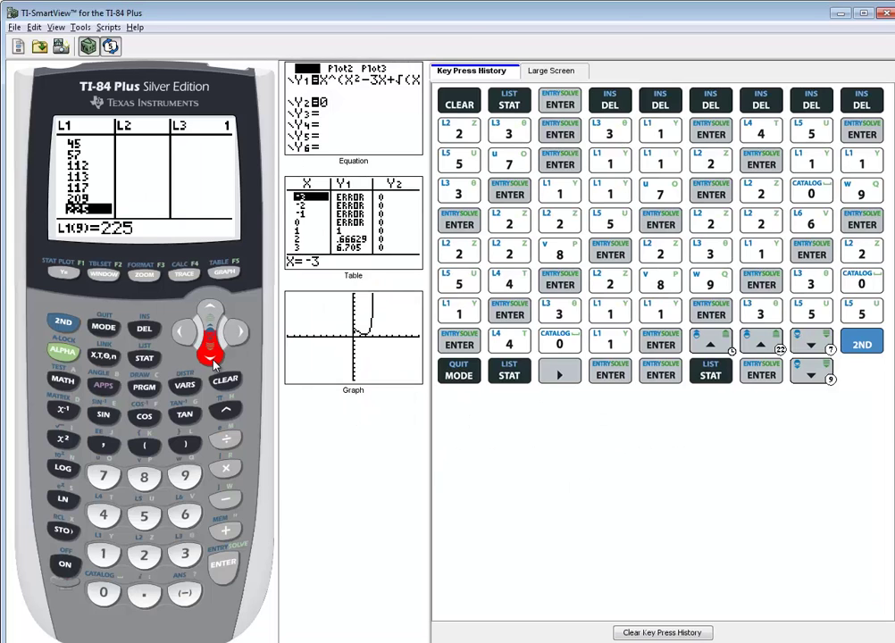
pyautogui.click(213, 361)
pyautogui.hotkey('alt', 'Tab')
pyautogui.hotkey('alt', 'Tab')
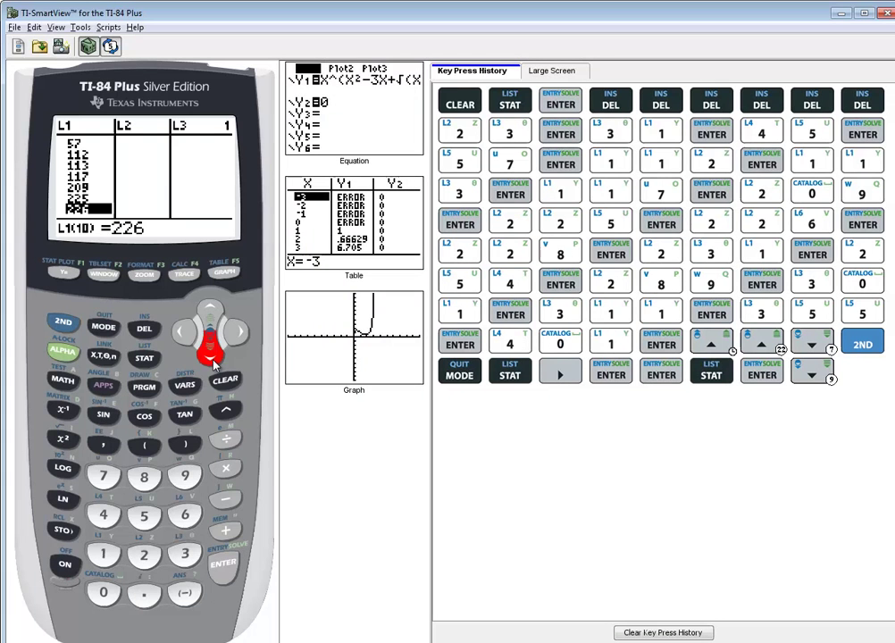
pyautogui.click(213, 361)
pyautogui.click(213, 361)
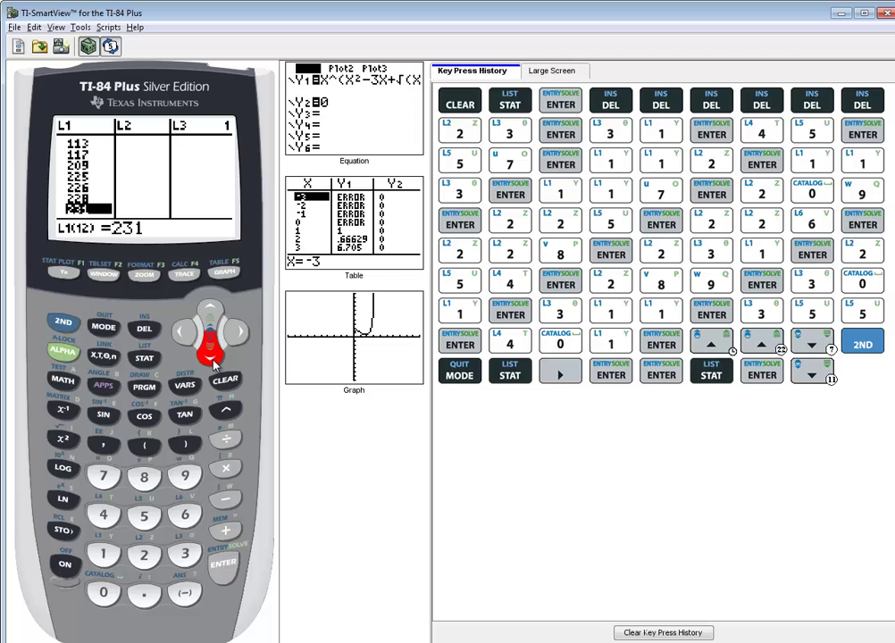
pyautogui.hotkey('alt', 'Tab')
pyautogui.hotkey('alt', 'Tab')
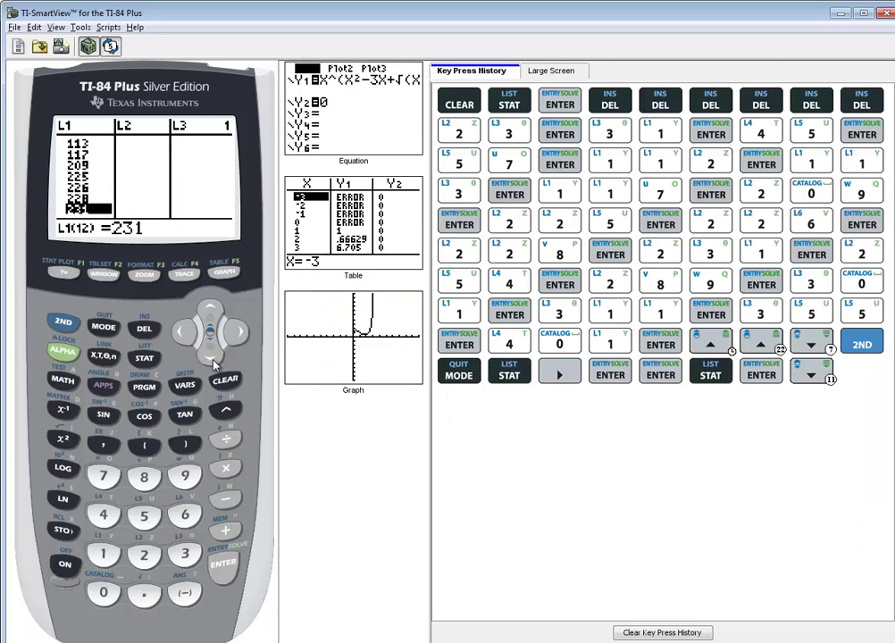
pyautogui.click(213, 361)
pyautogui.click(214, 361)
pyautogui.click(213, 361)
pyautogui.hotkey('alt', 'Tab')
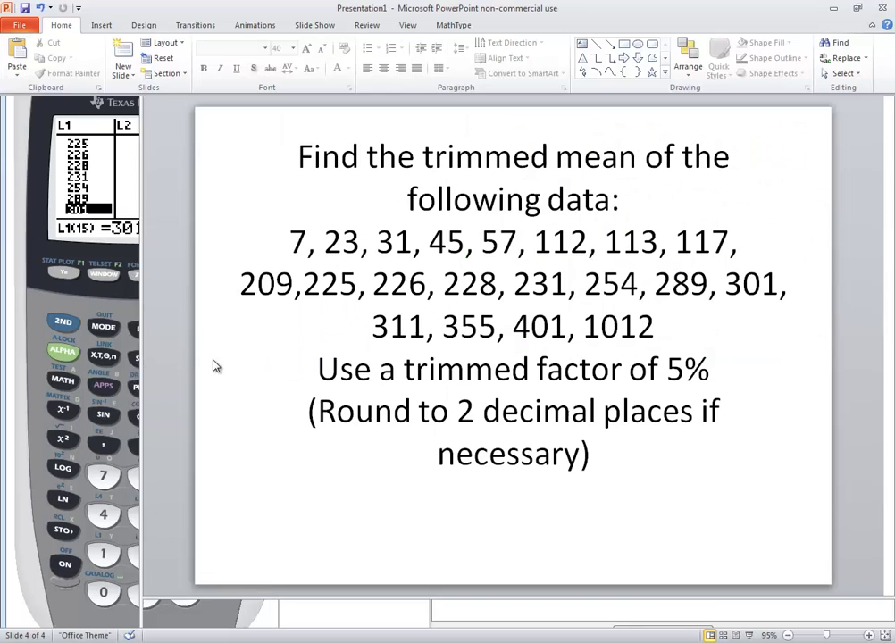
pyautogui.hotkey('alt', 'Tab')
pyautogui.click(214, 361)
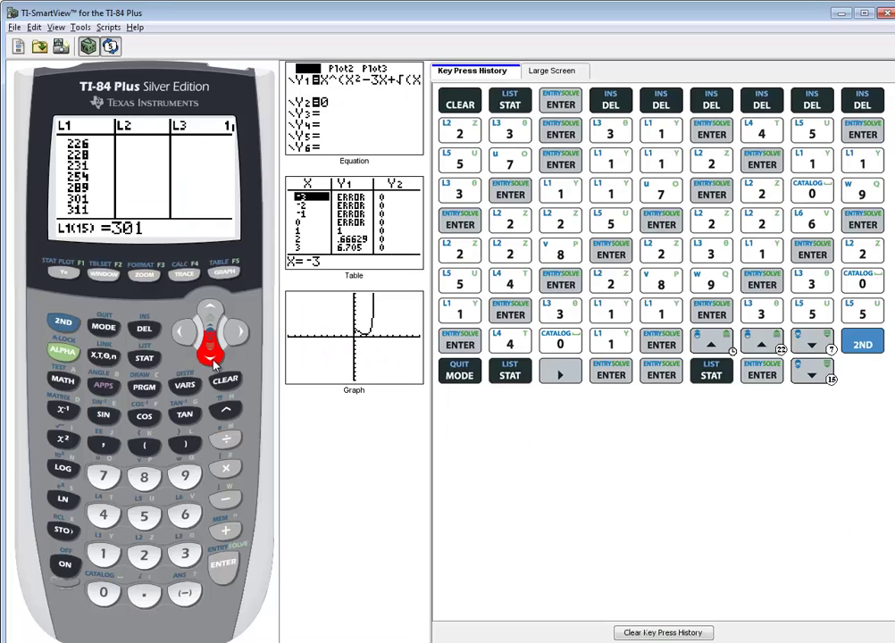
pyautogui.click(214, 361)
pyautogui.click(214, 361)
pyautogui.hotkey('alt', 'Tab')
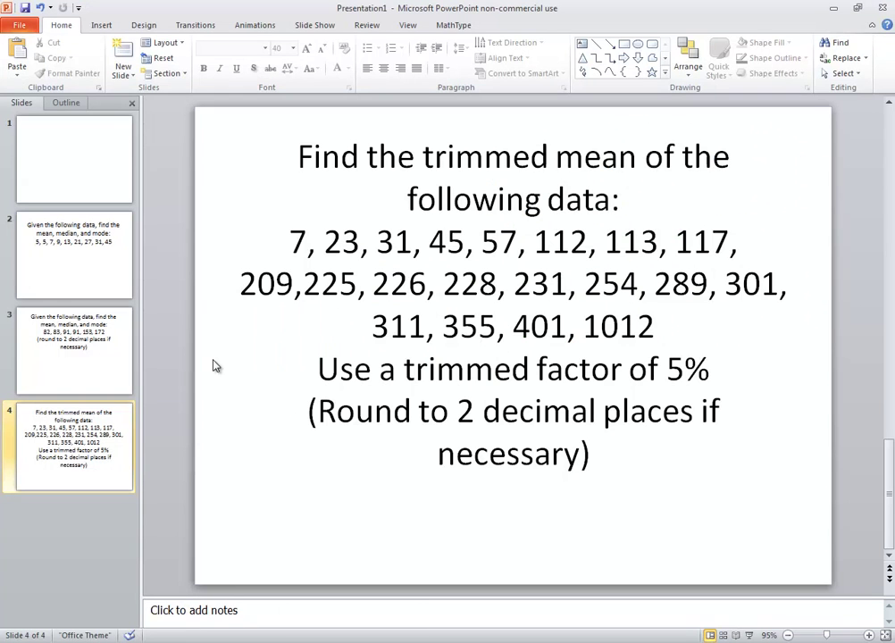
pyautogui.hotkey('alt', 'Tab')
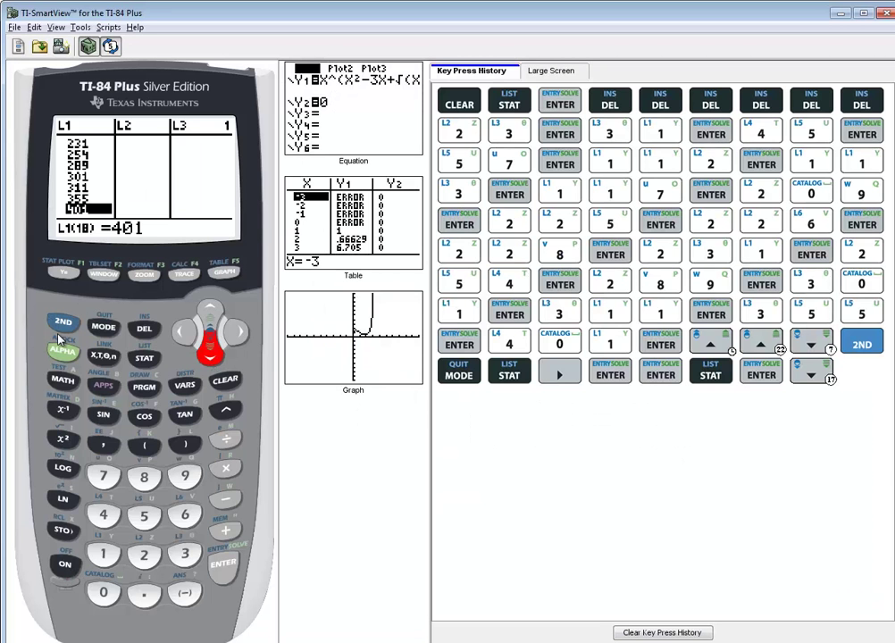
pyautogui.click(100, 327)
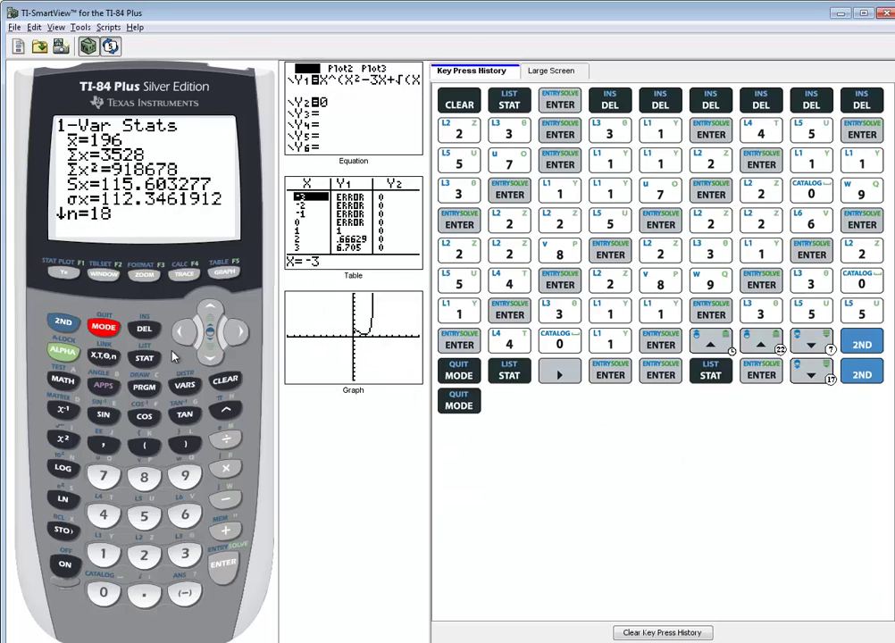